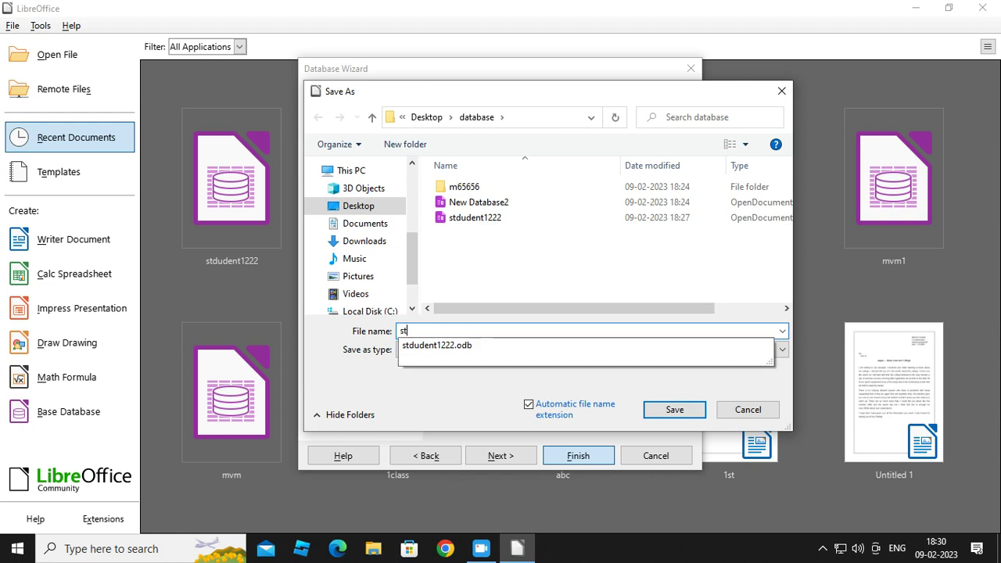
# Save the new database as std in the database folder and start a new table in Design View
pyautogui.press('Escape')
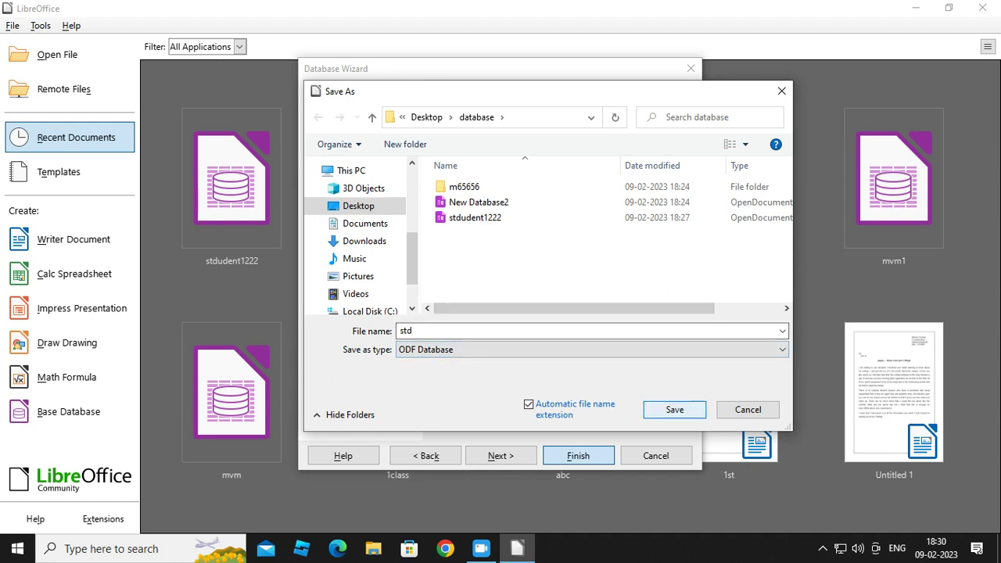
pyautogui.press('Return')
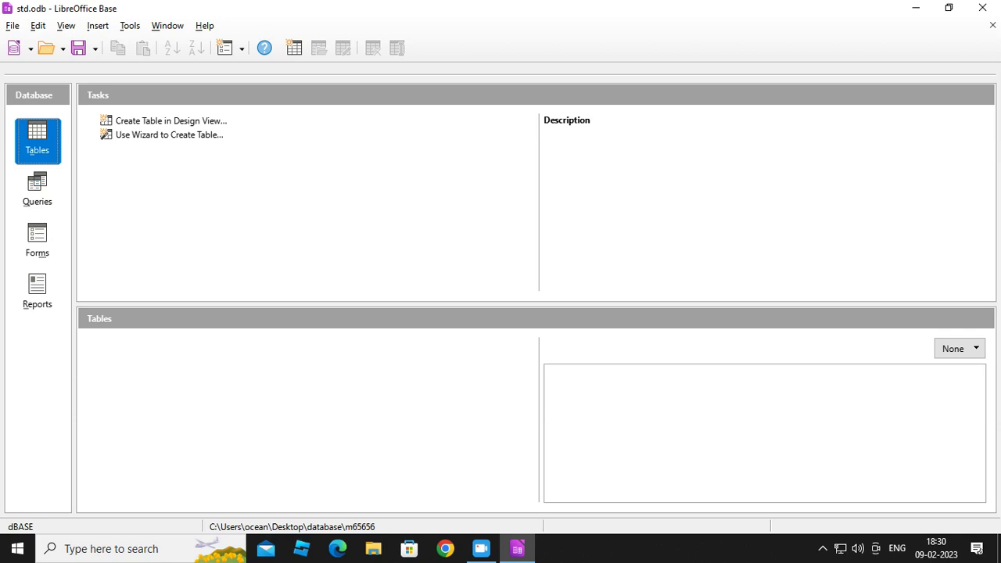
pyautogui.click(171, 121)
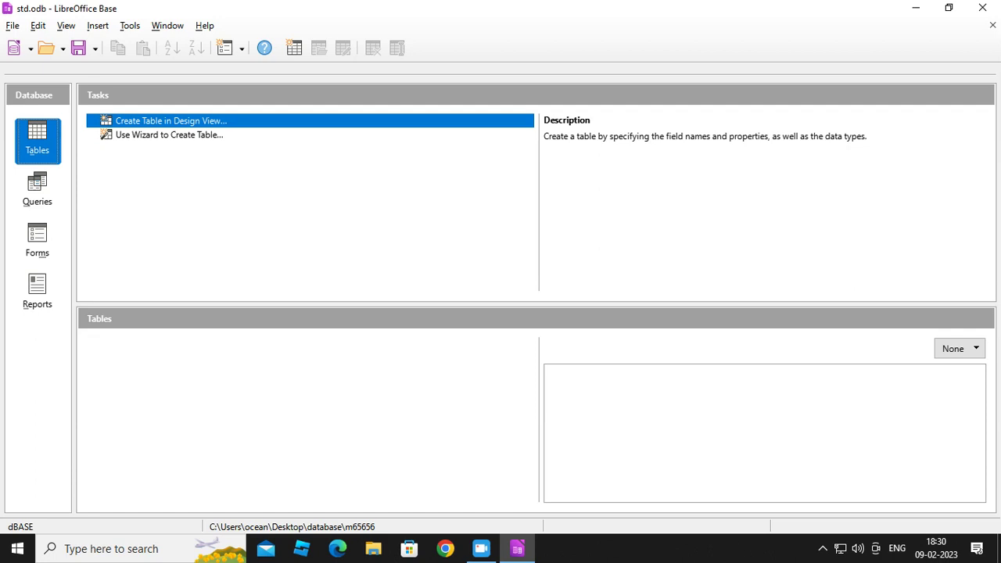
pyautogui.press('Return')
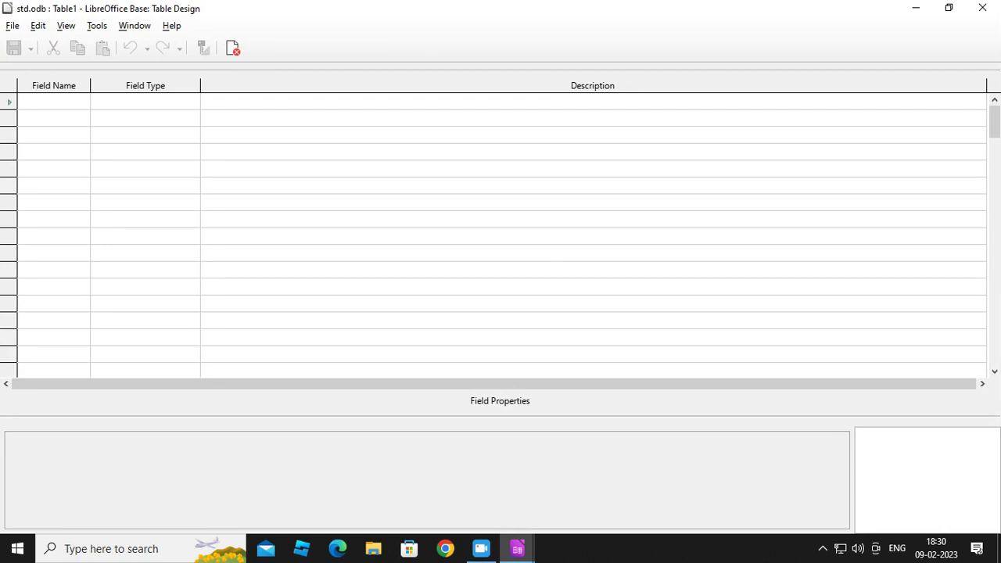
# Define the table's first field as rollno with the field type Integer [ INTEGER ]
pyautogui.write('ro')
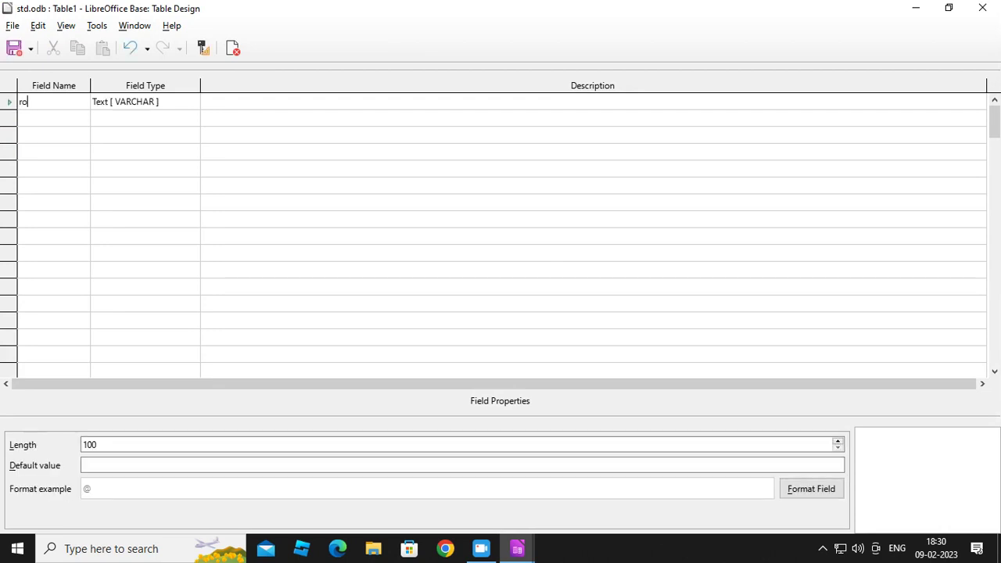
pyautogui.write('llno')
pyautogui.click(144, 102)
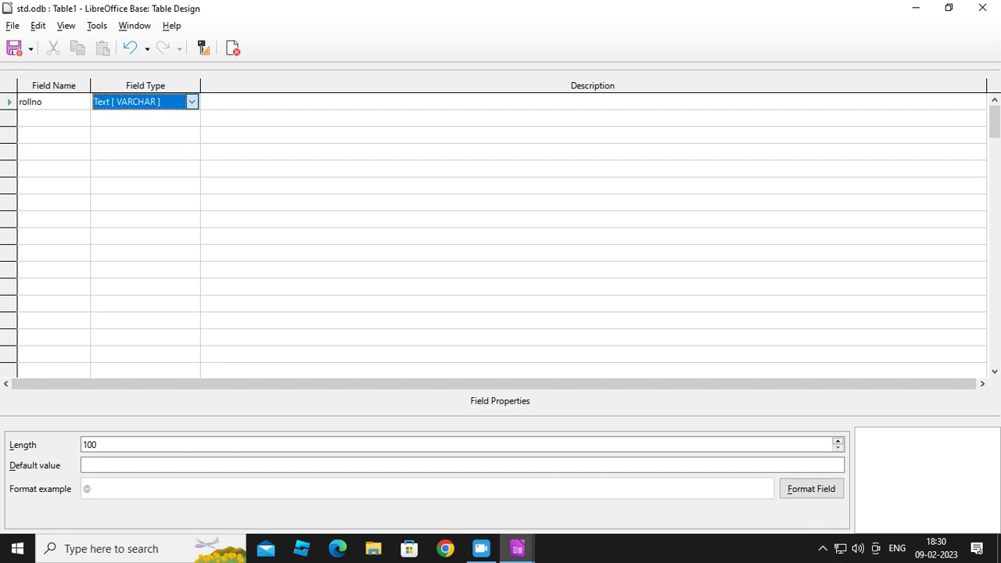
pyautogui.click(192, 102)
pyautogui.press('Home')
pyautogui.press('Down')
pyautogui.press('Down')
pyautogui.press('Down')
pyautogui.press('Down')
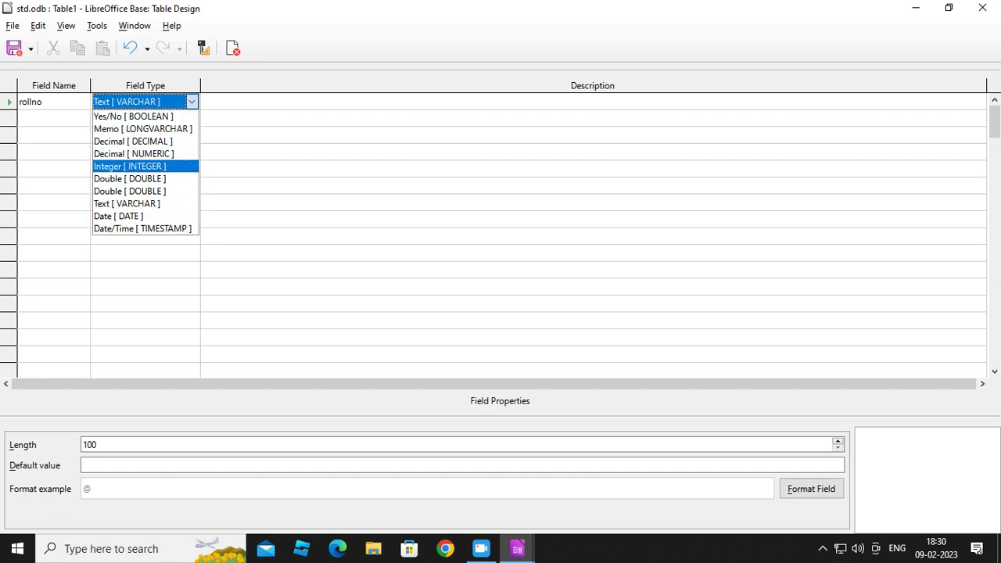
pyautogui.press('Return')
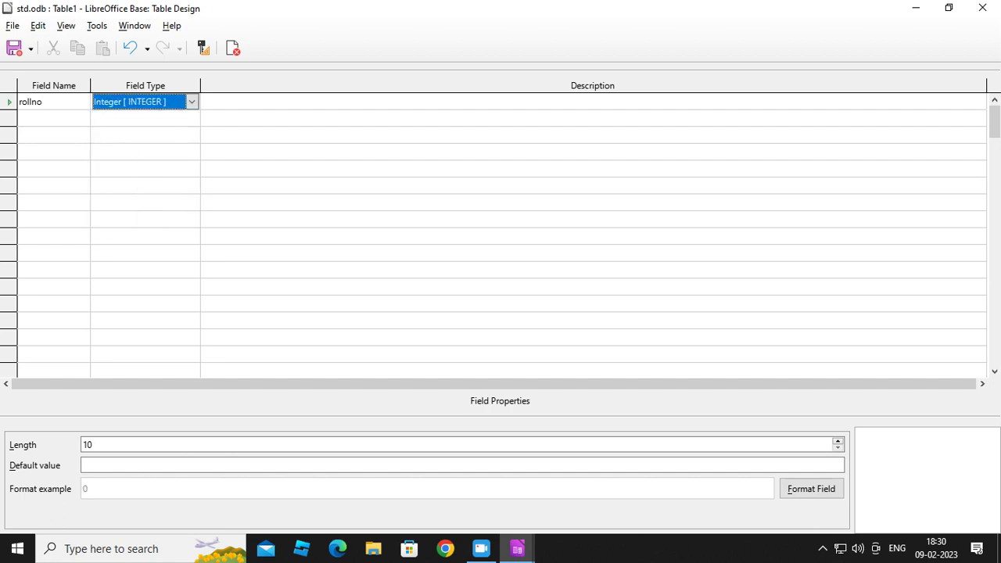
pyautogui.hotkey('alt', 'Down')
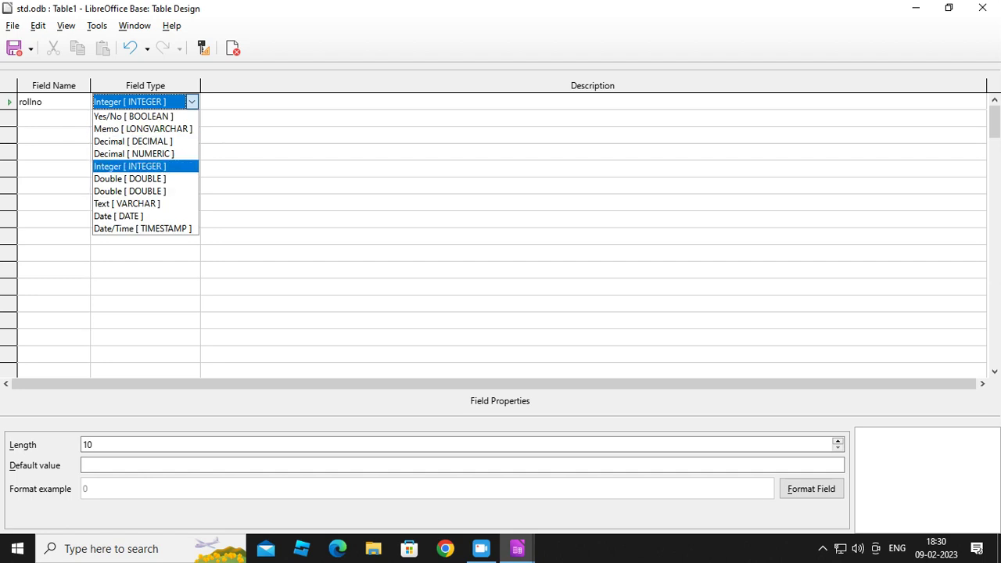
pyautogui.press('Escape')
# Add a second field named studname, keeping the default Text [ VARCHAR ] type
pyautogui.click(53, 118)
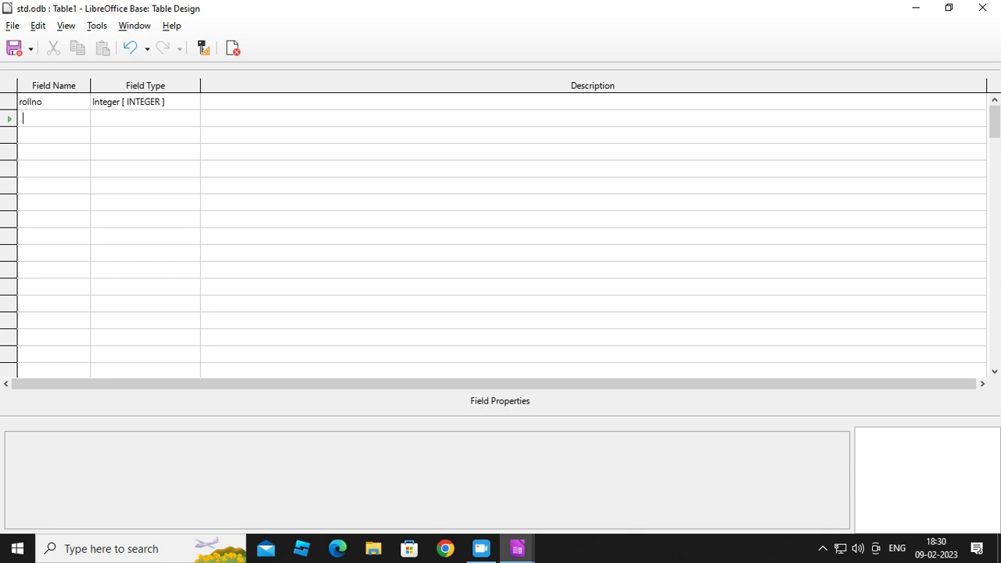
pyautogui.write('stu')
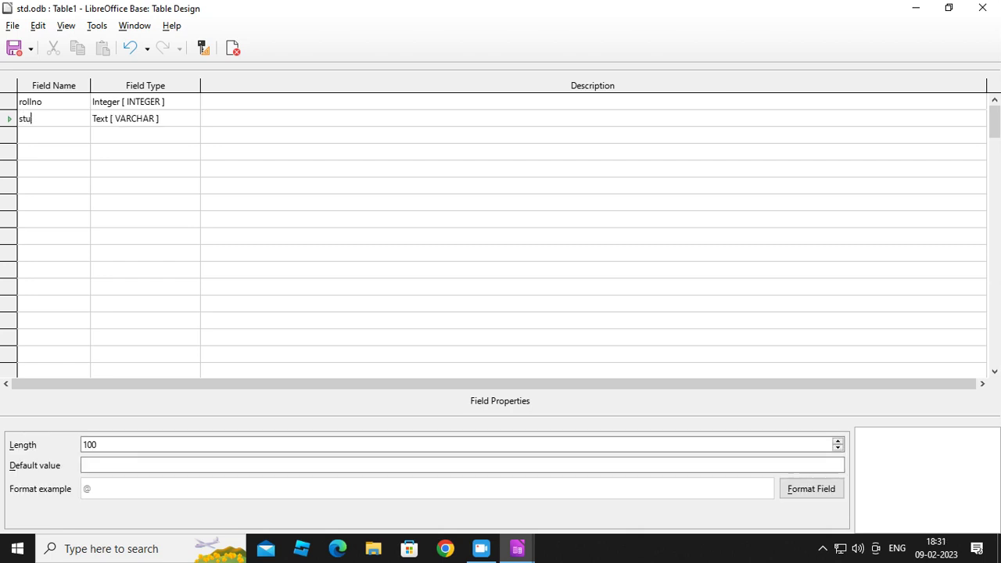
pyautogui.write('dname')
# Add a third field named class, keeping its field type as Text [ VARCHAR ]
pyautogui.click(53, 135)
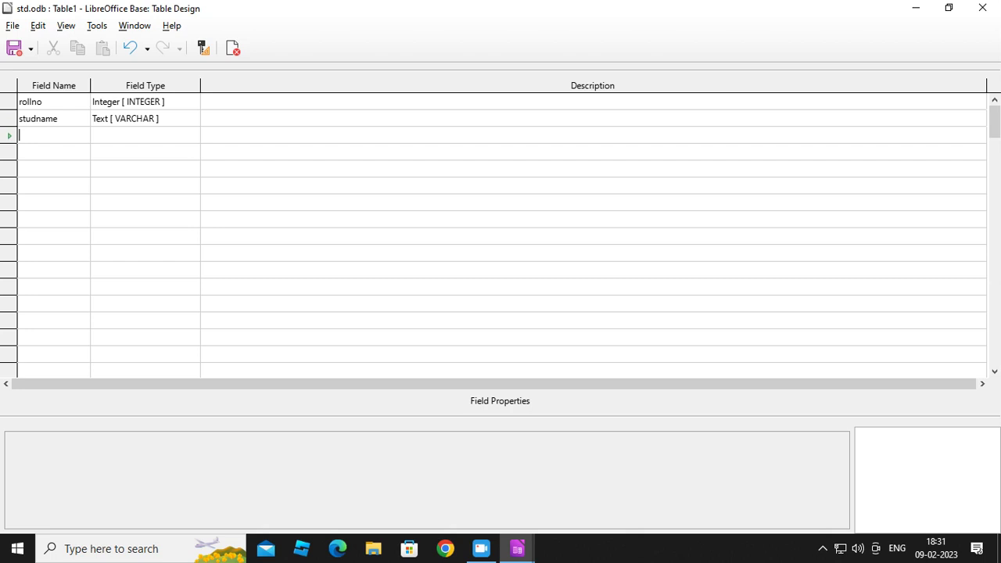
pyautogui.write('cl')
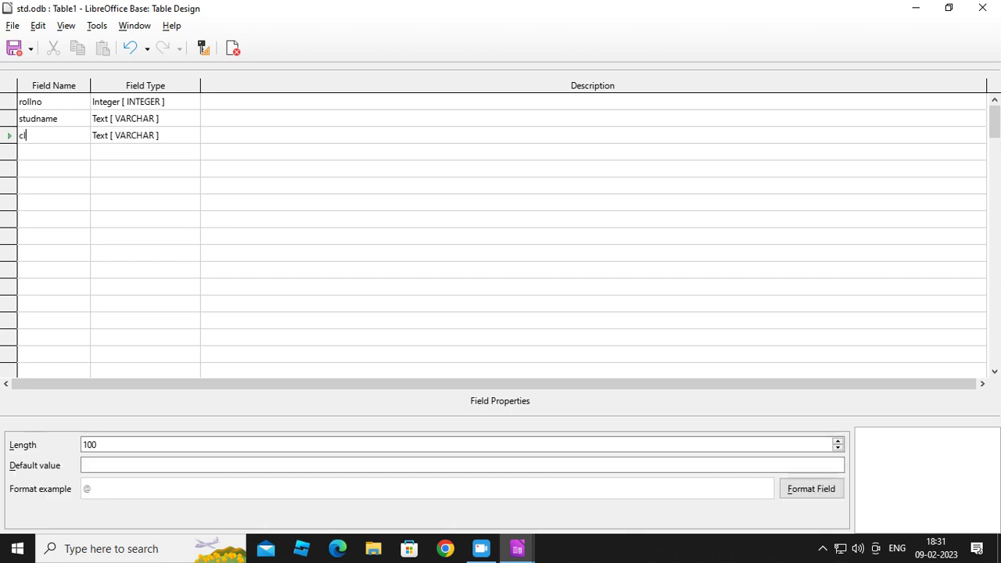
pyautogui.write('ass')
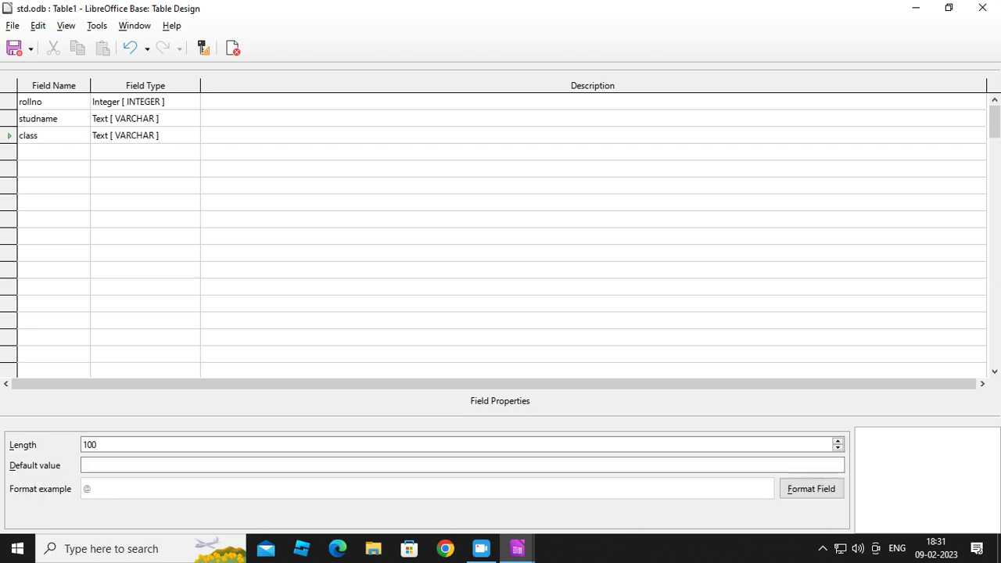
pyautogui.press('Tab')
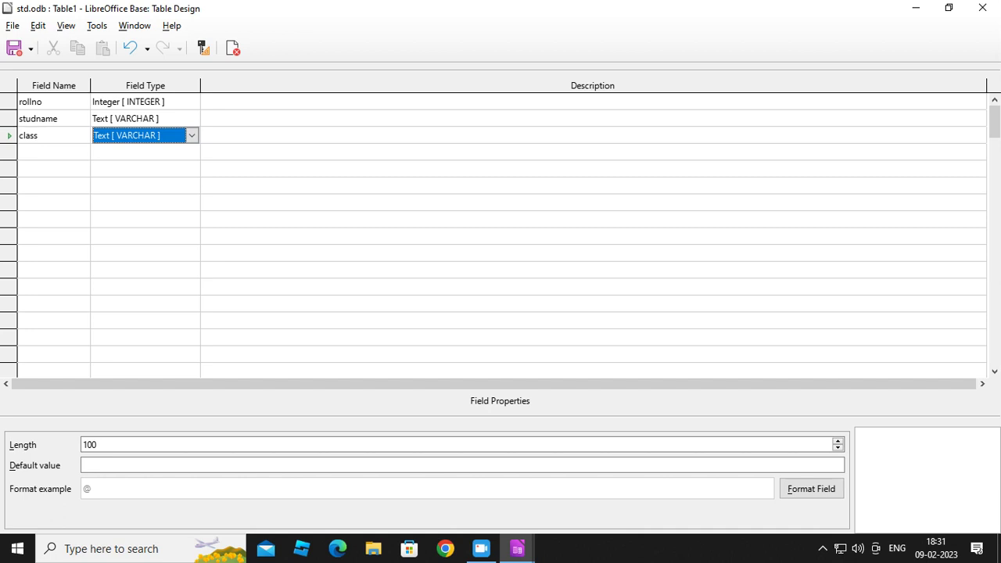
pyautogui.hotkey('alt', 'Down')
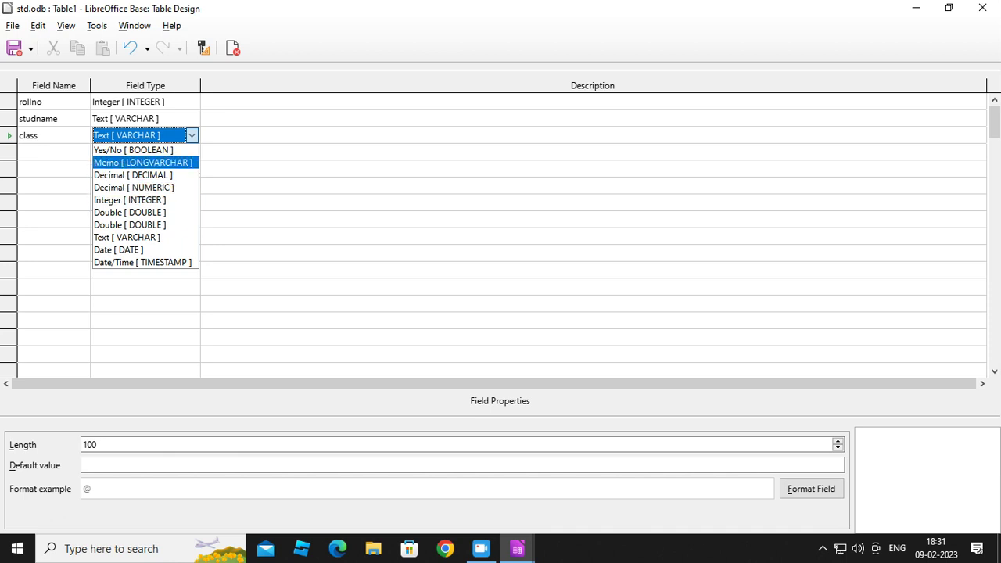
pyautogui.press('Escape')
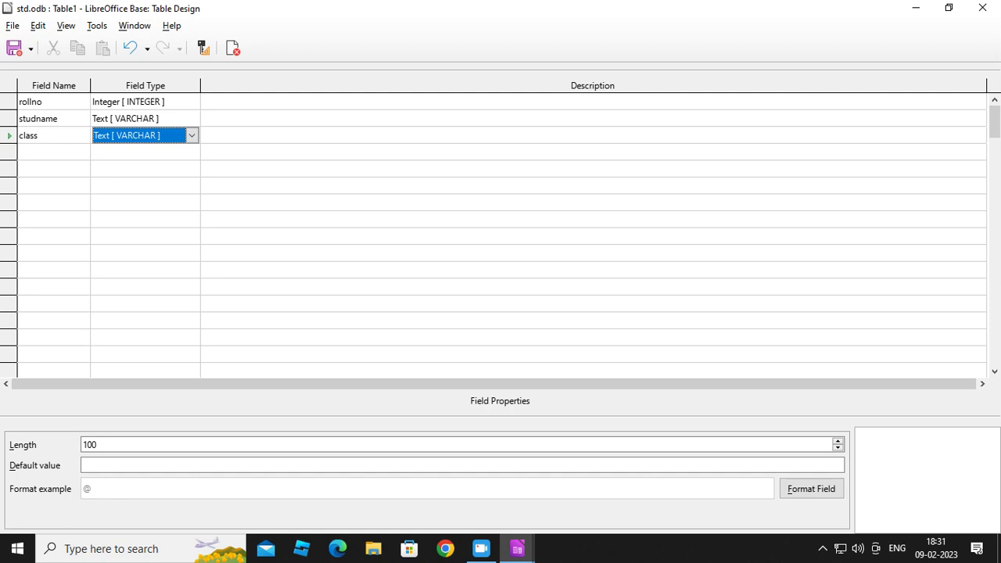
# Add a fourth field named div, using the default Text [ VARCHAR ] type
pyautogui.click(54, 152)
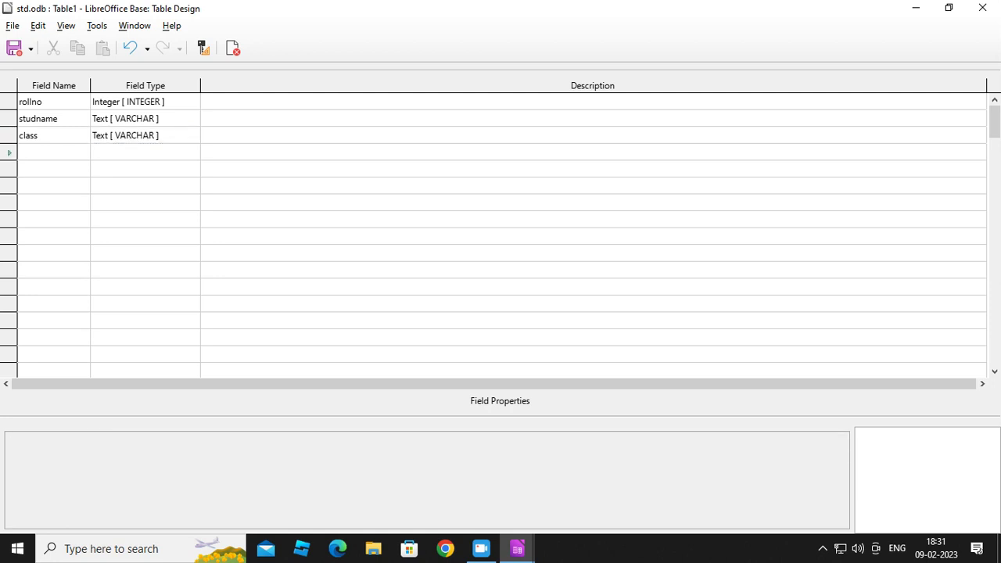
pyautogui.write('div')
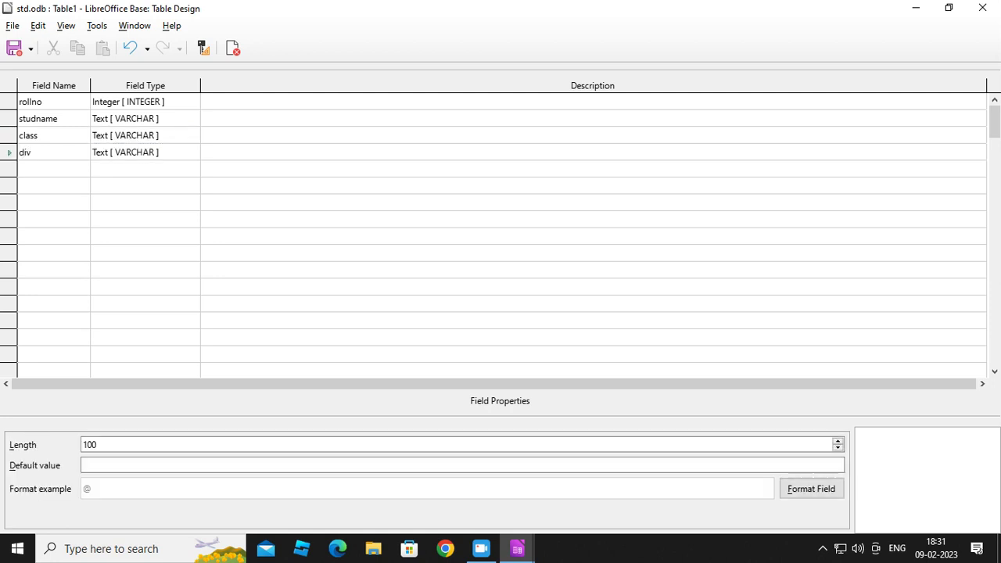
pyautogui.press('Tab')
# Examine the field types available for the div field without choosing another one
pyautogui.hotkey('alt', 'Down')
pyautogui.press('Up')
pyautogui.press('Up')
pyautogui.press('Up')
pyautogui.press('Up')
pyautogui.press('Up')
pyautogui.press('Up')
pyautogui.press('Up')
pyautogui.press('Down')
pyautogui.press('Down')
pyautogui.press('Down')
pyautogui.press('Down')
pyautogui.press('Down')
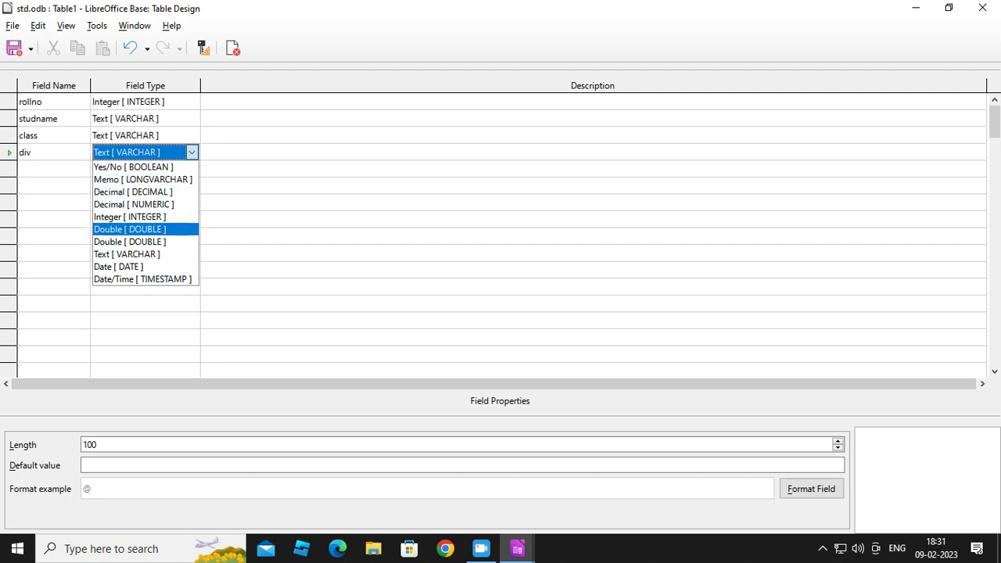
pyautogui.press('Up')
pyautogui.press('Up')
pyautogui.press('Up')
pyautogui.press('Up')
pyautogui.press('Up')
pyautogui.press('Down')
pyautogui.press('Down')
pyautogui.press('Down')
pyautogui.press('Down')
pyautogui.press('Down')
pyautogui.press('Down')
pyautogui.press('Down')
pyautogui.press('Down')
pyautogui.press('Down')
pyautogui.press('Up')
pyautogui.press('Up')
pyautogui.press('Up')
pyautogui.press('Up')
pyautogui.press('Up')
pyautogui.press('Up')
pyautogui.press('Down')
pyautogui.press('Down')
pyautogui.press('Down')
pyautogui.press('Up')
pyautogui.press('Up')
pyautogui.press('Up')
pyautogui.press('Up')
pyautogui.press('Up')
pyautogui.press('Up')
pyautogui.press('Escape')
# Add a fifth field named city with the field type Text [ VARCHAR ]
pyautogui.click(53, 169)
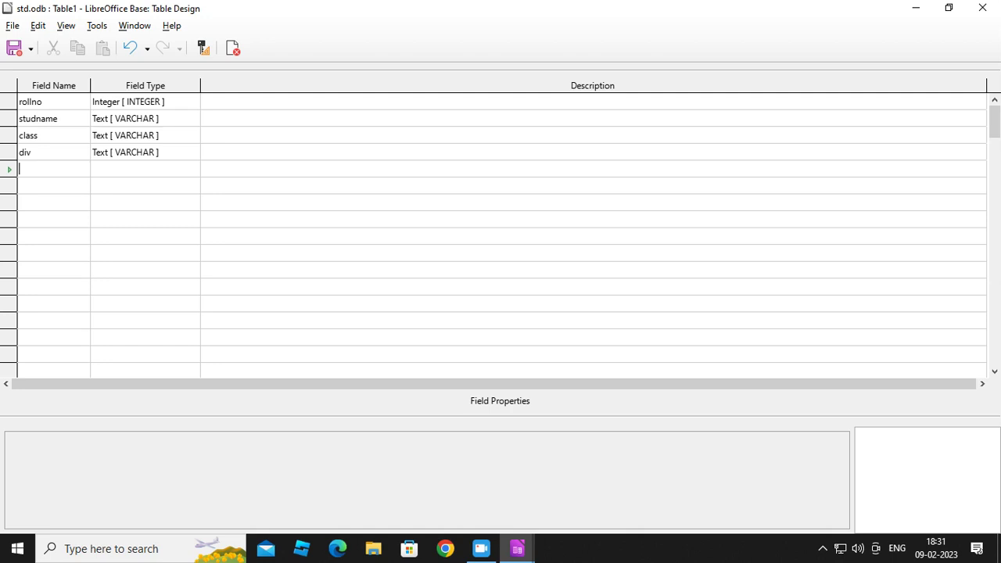
pyautogui.write('city')
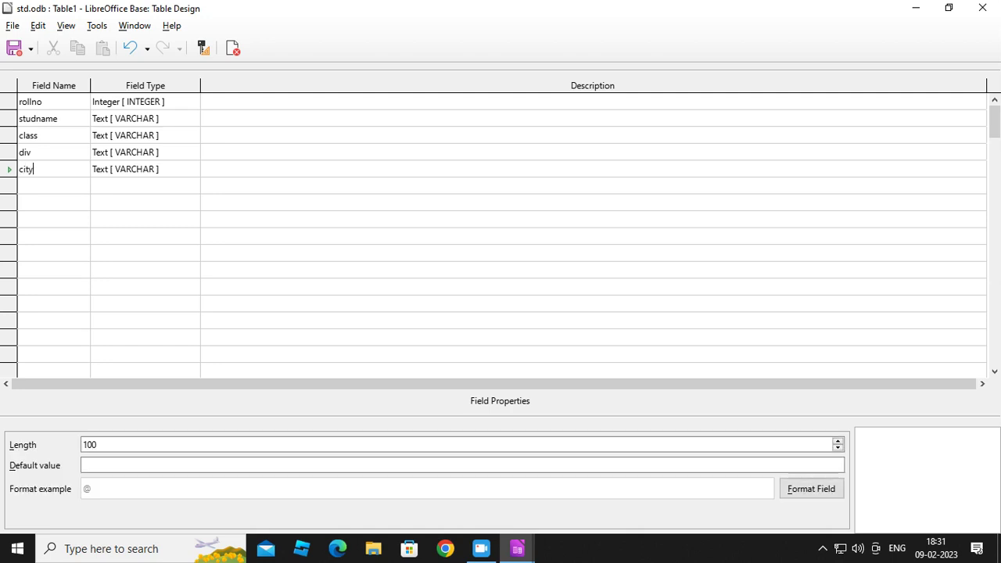
pyautogui.press('Tab')
pyautogui.hotkey('alt', 'Down')
pyautogui.press('Up')
pyautogui.press('Down')
pyautogui.press('Return')
# Add a sixth field named dob and set its field type to Date [ DATE ]
pyautogui.click(53, 186)
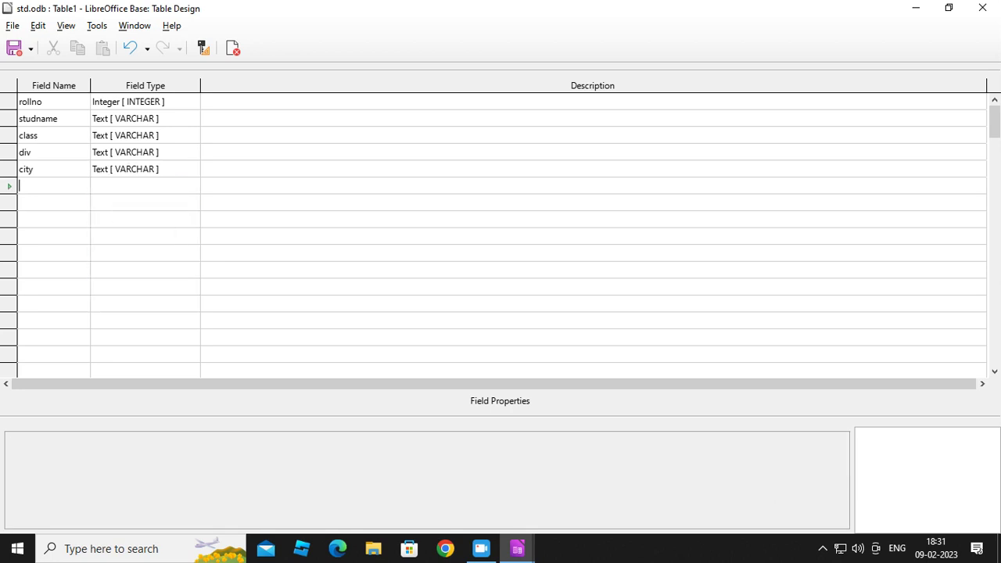
pyautogui.write('dob')
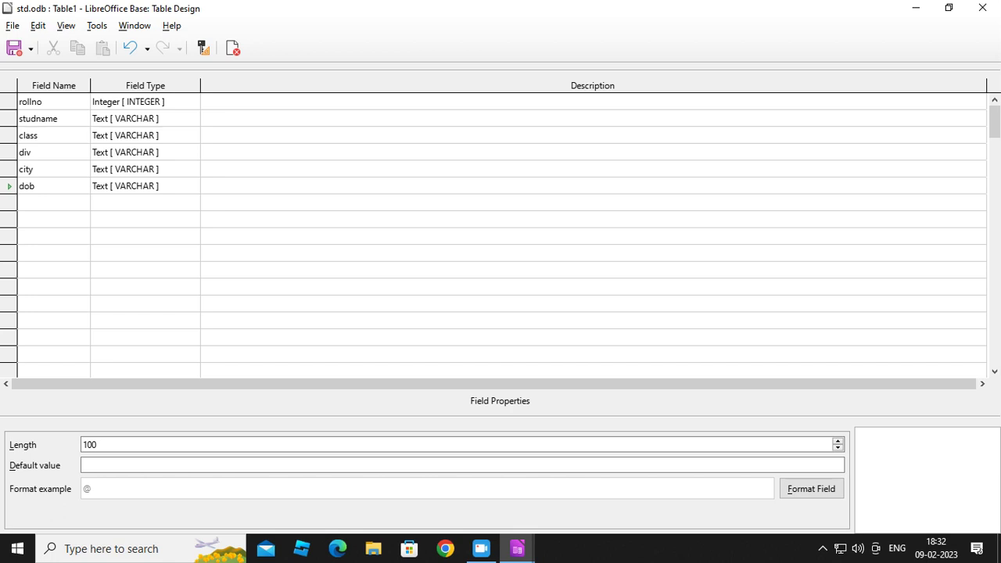
pyautogui.click(145, 186)
pyautogui.click(192, 185)
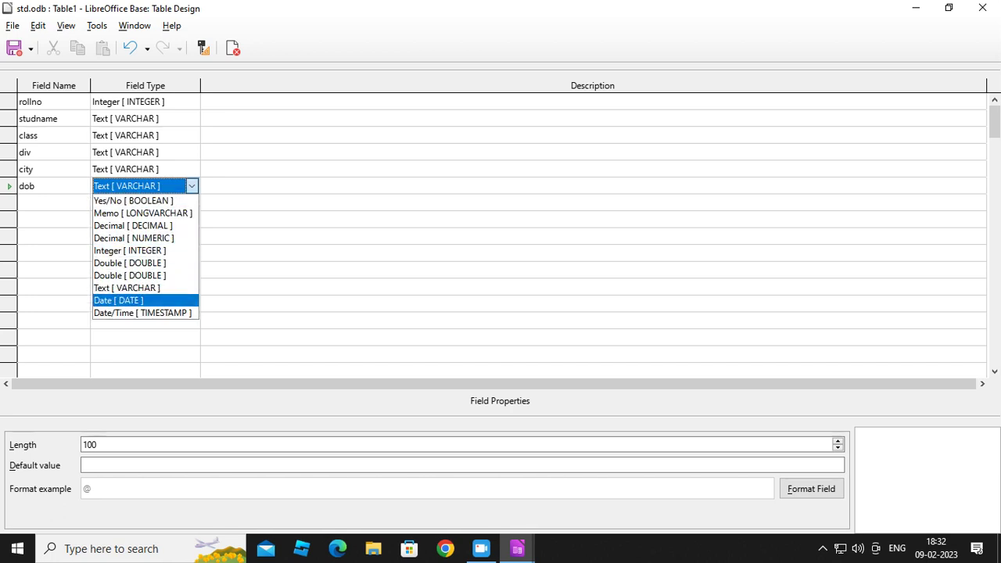
pyautogui.click(145, 300)
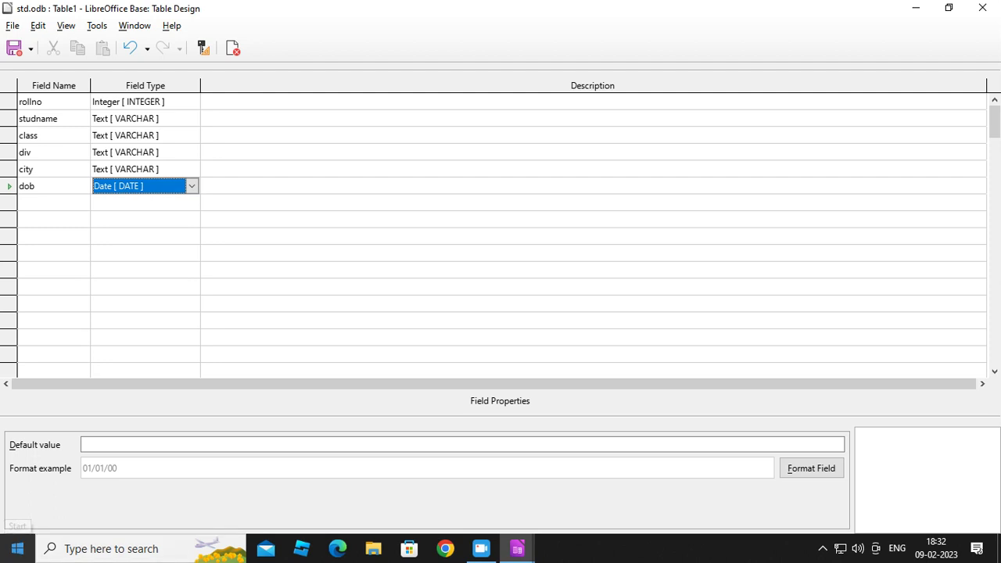
pyautogui.click(17, 548)
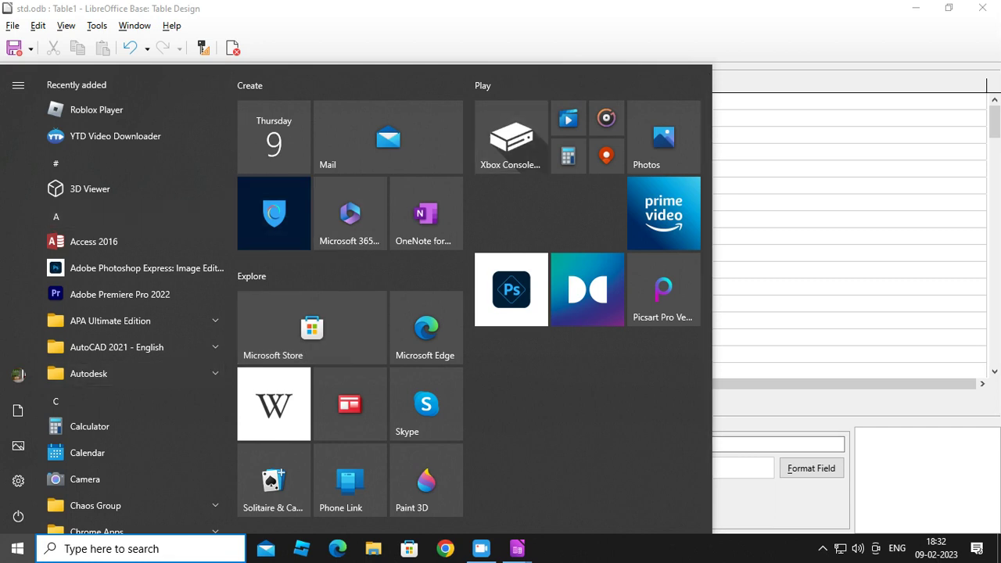
pyautogui.press('Escape')
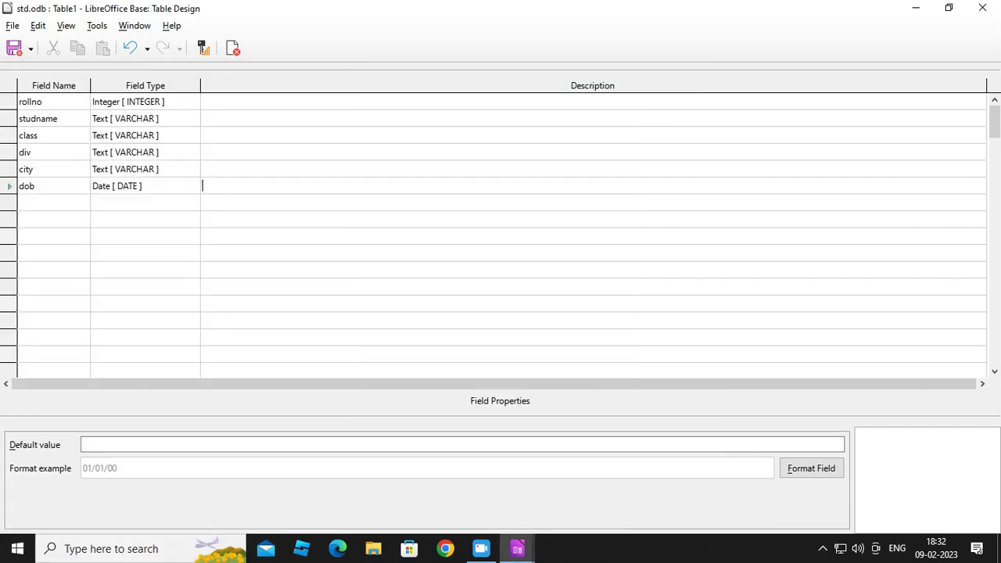
# Save the table design under the table name student
pyautogui.click(53, 202)
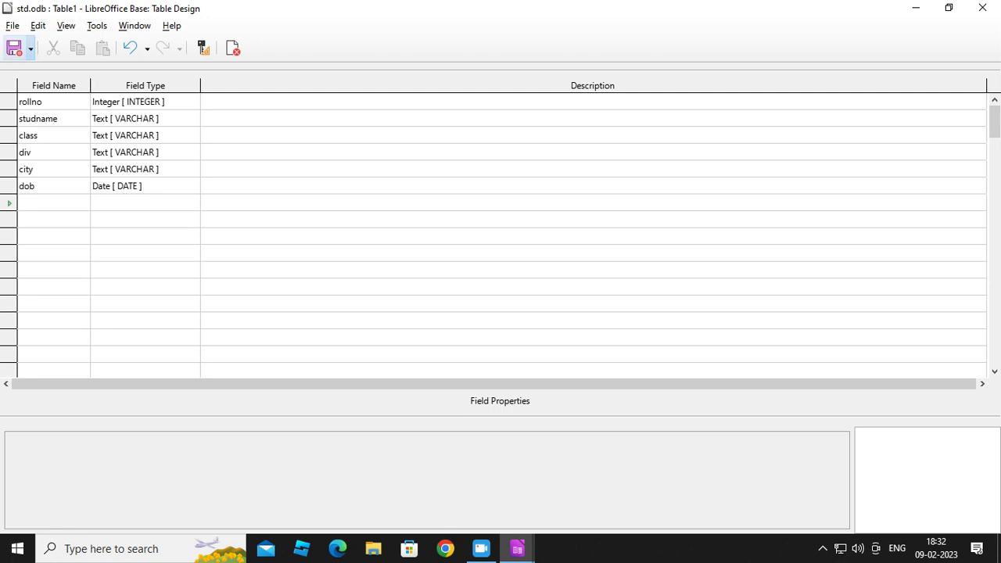
pyautogui.click(13, 25)
pyautogui.moveTo(47, 44)
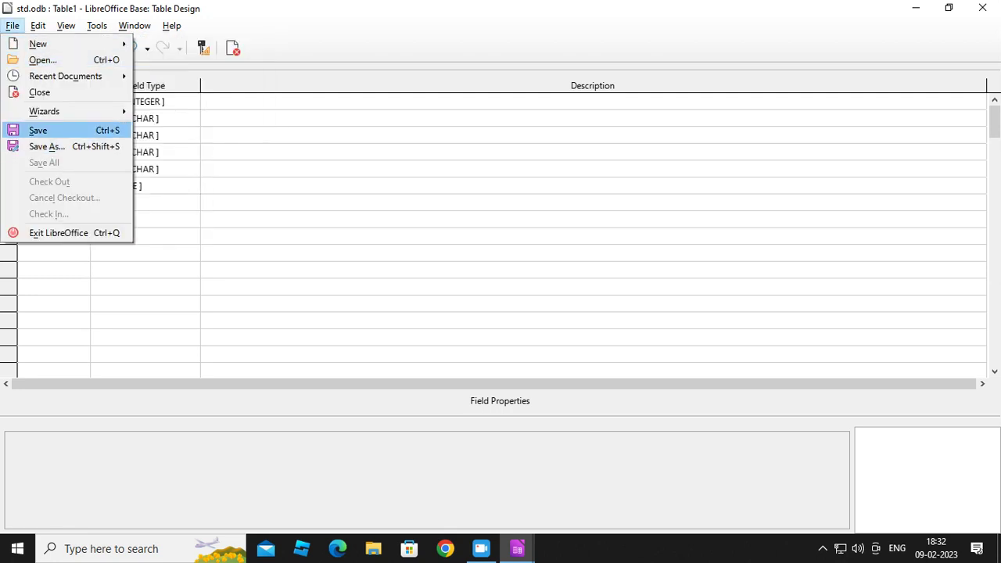
pyautogui.click(37, 130)
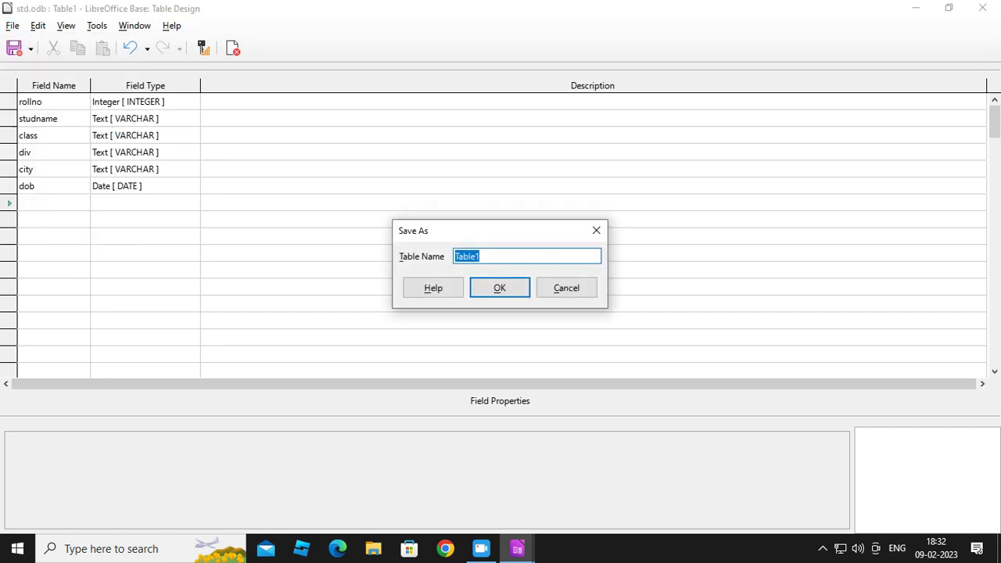
pyautogui.doubleClick(477, 256)
pyautogui.write('student')
pyautogui.press('Return')
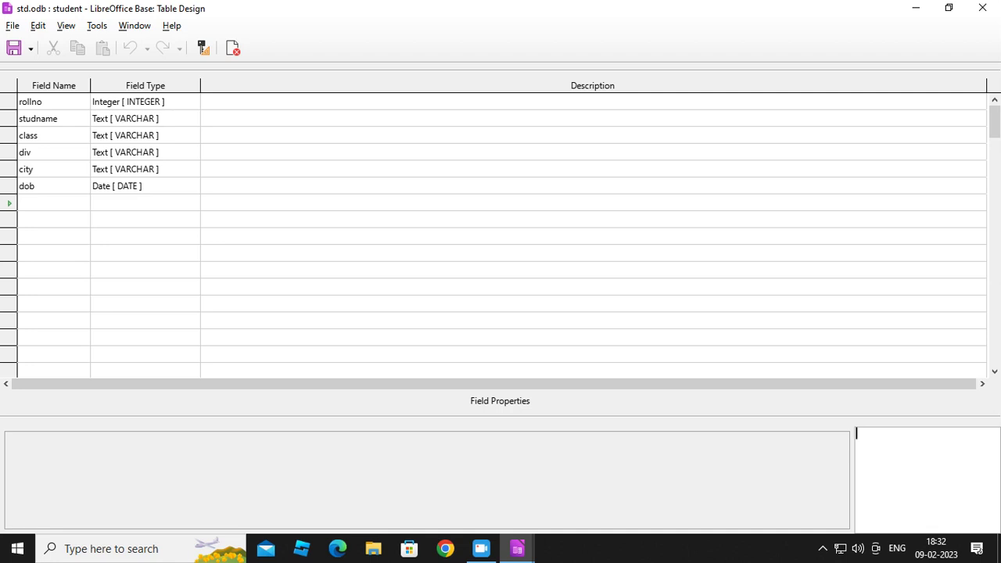
# Close the student table design and open the student table for data entry
pyautogui.scroll(-2, 500, 234)
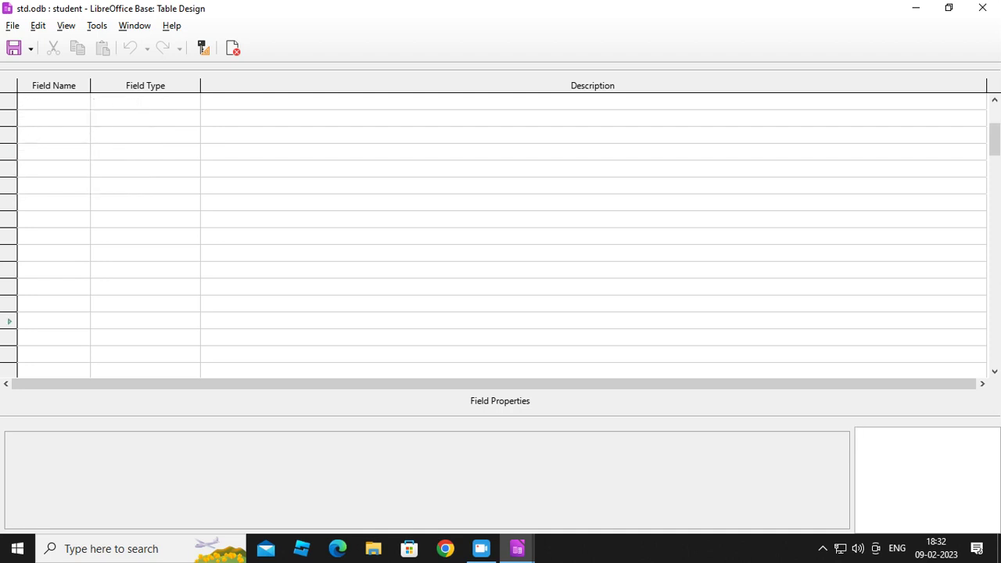
pyautogui.scroll(1, 500, 234)
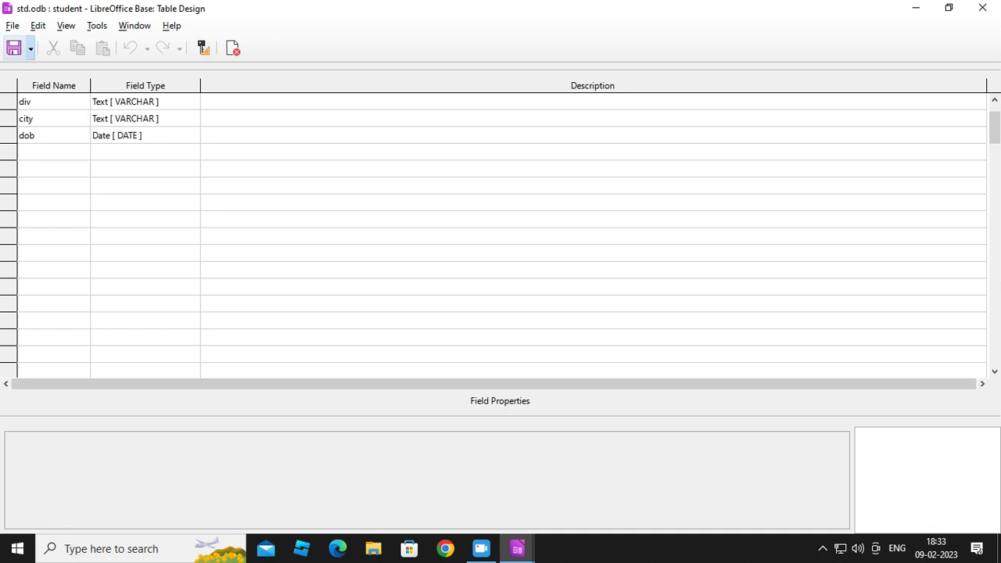
pyautogui.click(13, 26)
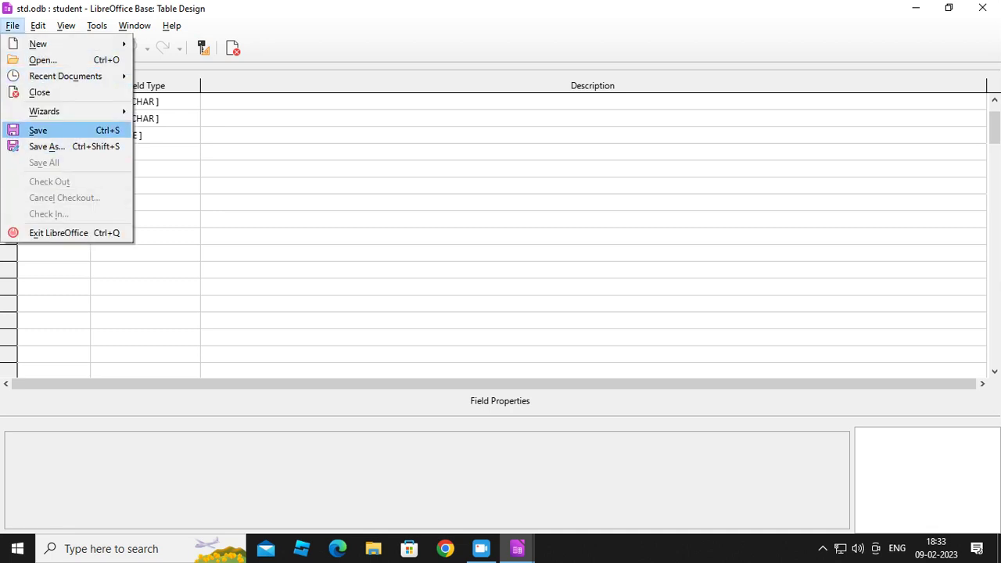
pyautogui.click(40, 91)
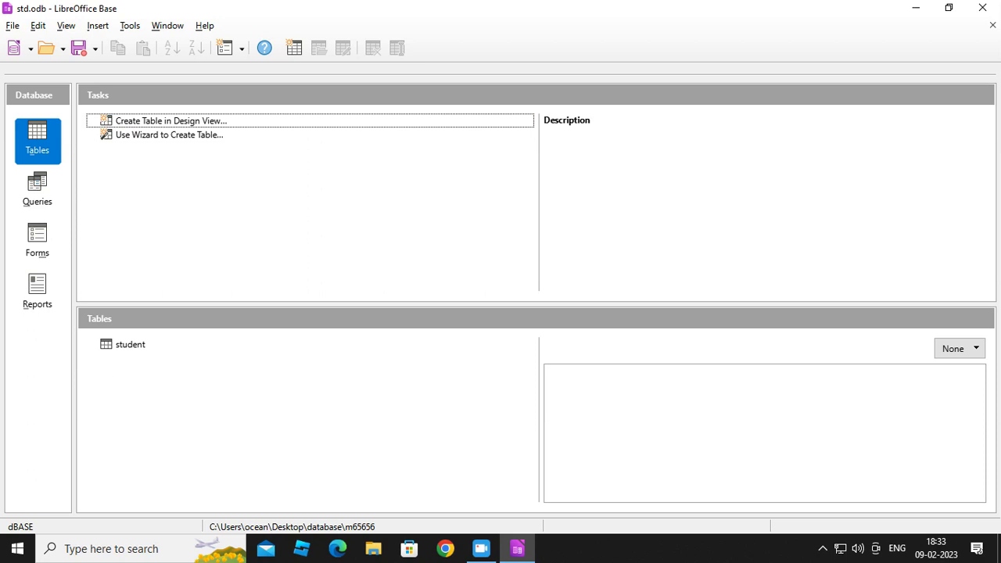
pyautogui.doubleClick(129, 344)
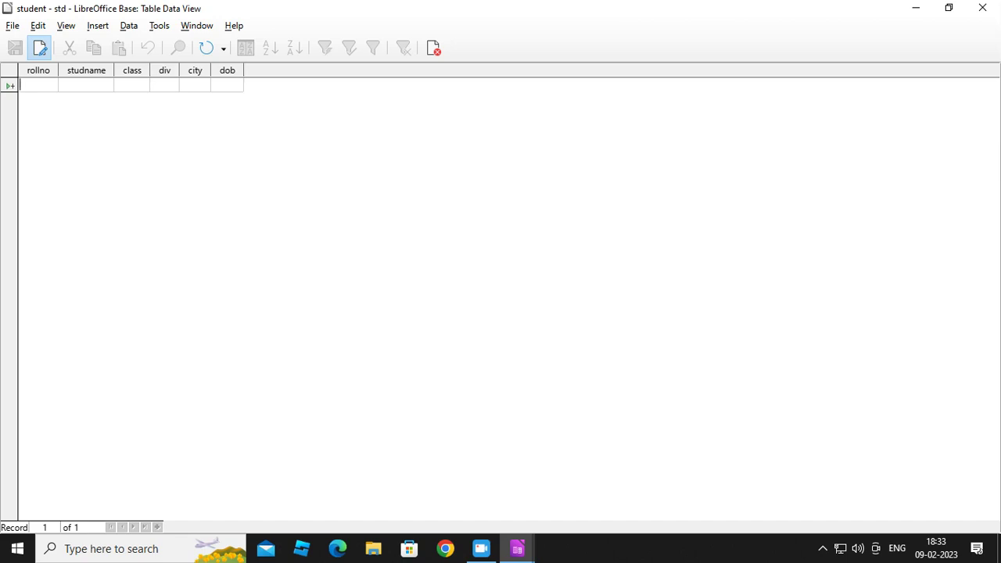
# Enter the first record with rollno 1, the student's name, class 12, div a, city mumbai and the date of birth
pyautogui.write('1 ')
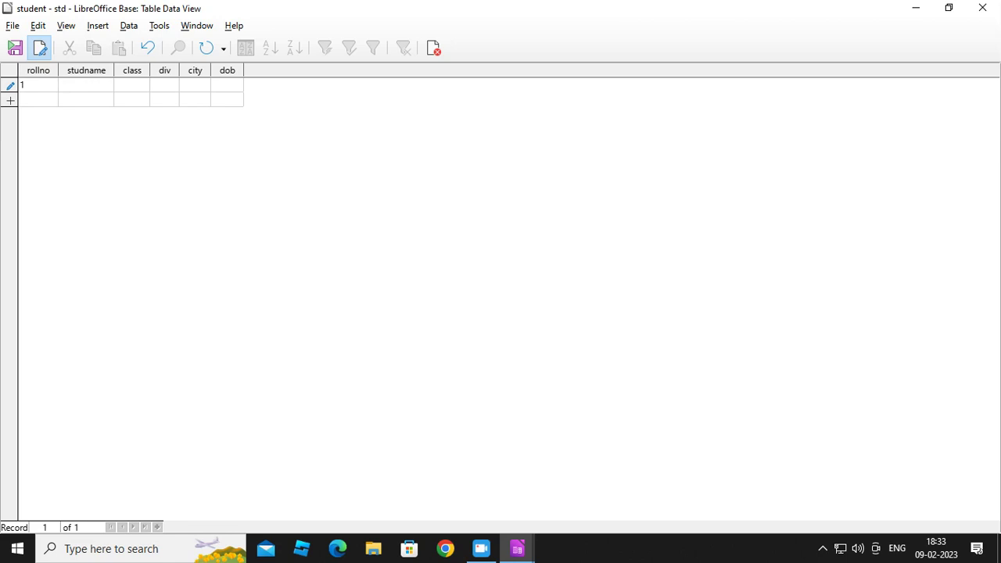
pyautogui.write('raju ')
pyautogui.write('12')
pyautogui.press('Tab')
pyautogui.write('a')
pyautogui.click(182, 85)
pyautogui.write('mumbai')
pyautogui.press('Tab')
pyautogui.write('1/1/2004')
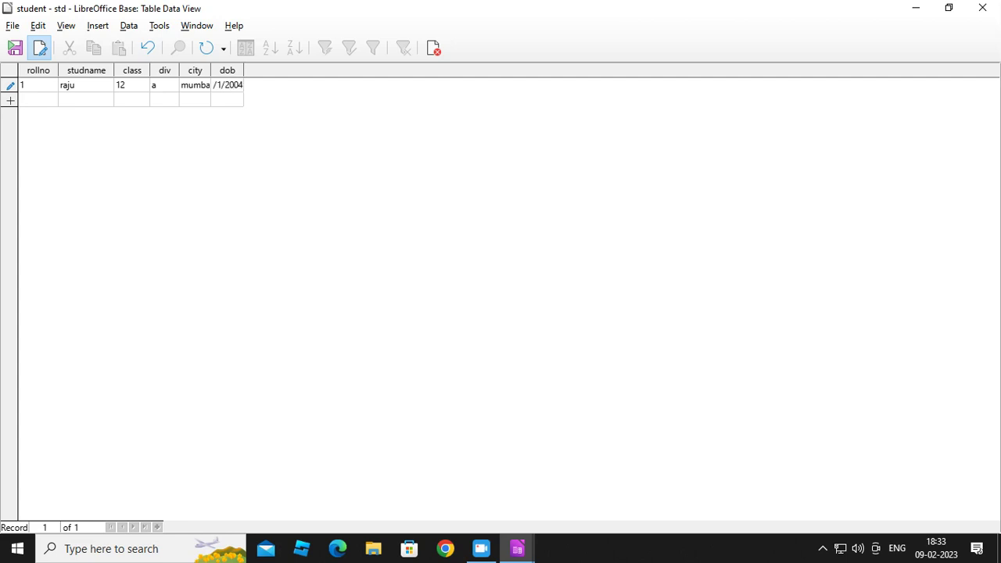
pyautogui.press('Down')
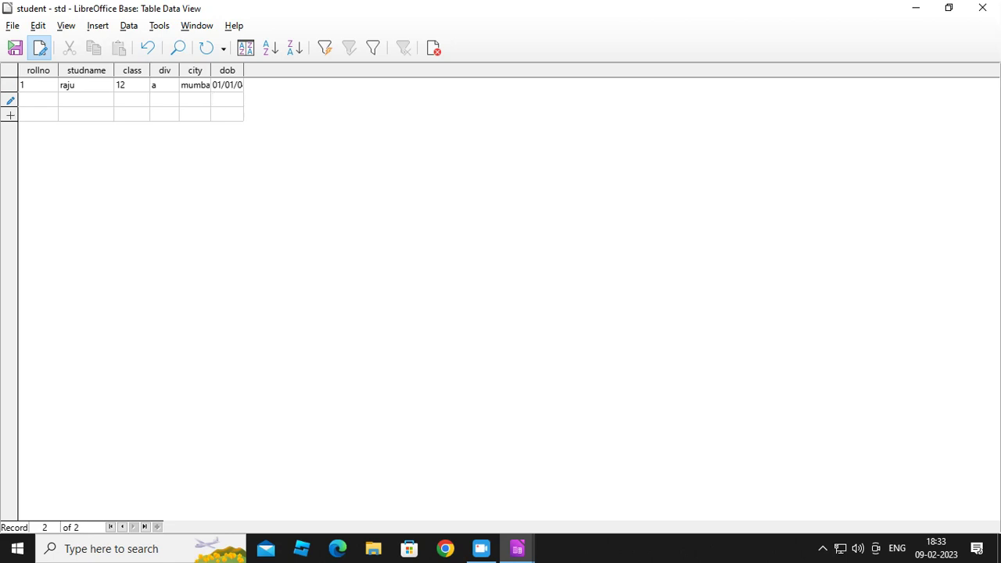
# Widen the dob, city, div, class and studname columns and save the current record
pyautogui.moveTo(244, 71); pyautogui.dragTo(294, 70)
pyautogui.moveTo(211, 70); pyautogui.dragTo(235, 71)
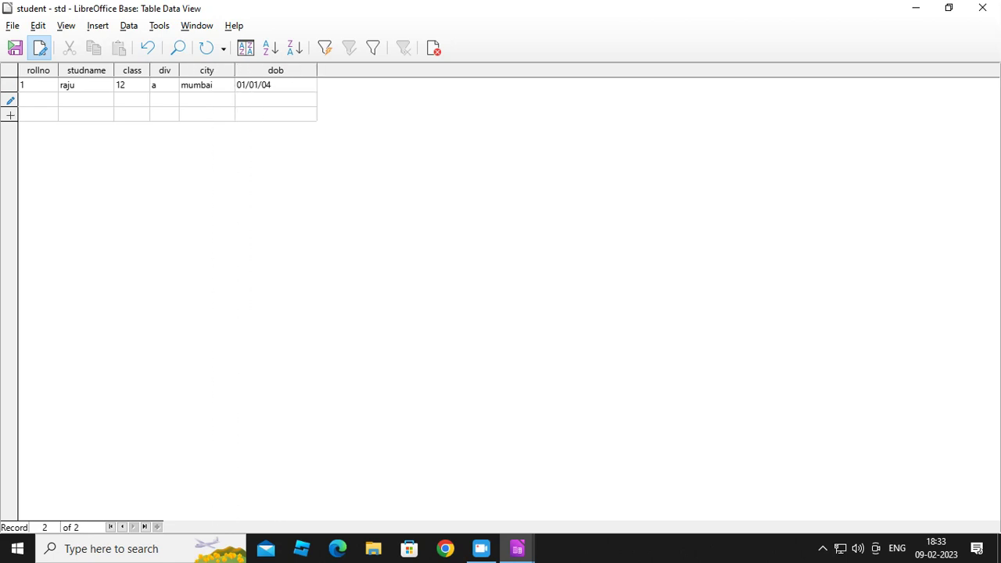
pyautogui.moveTo(178, 71); pyautogui.dragTo(209, 71)
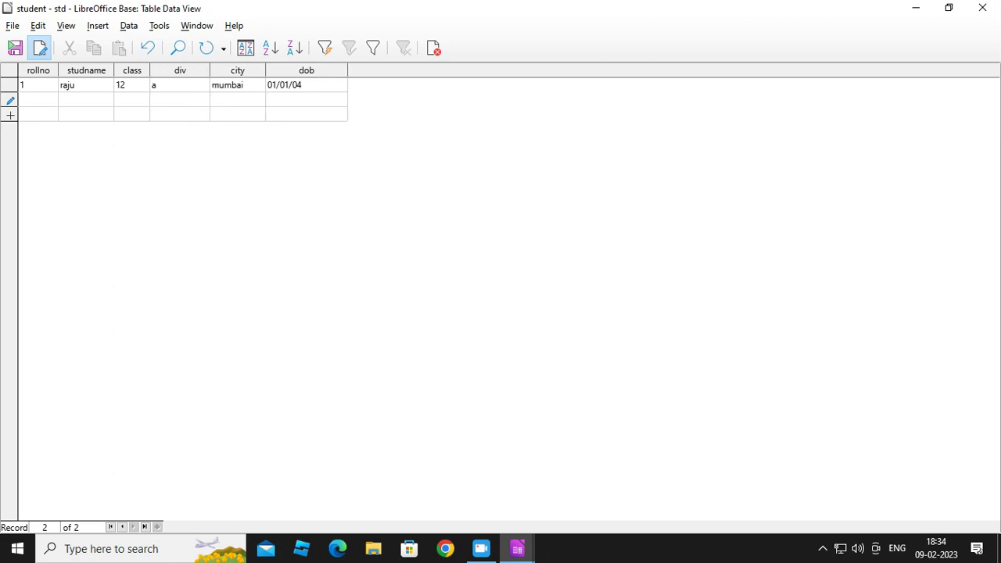
pyautogui.moveTo(149, 71); pyautogui.dragTo(177, 70)
pyautogui.moveTo(113, 71); pyautogui.dragTo(138, 70)
pyautogui.hotkey('ctrl', 's')
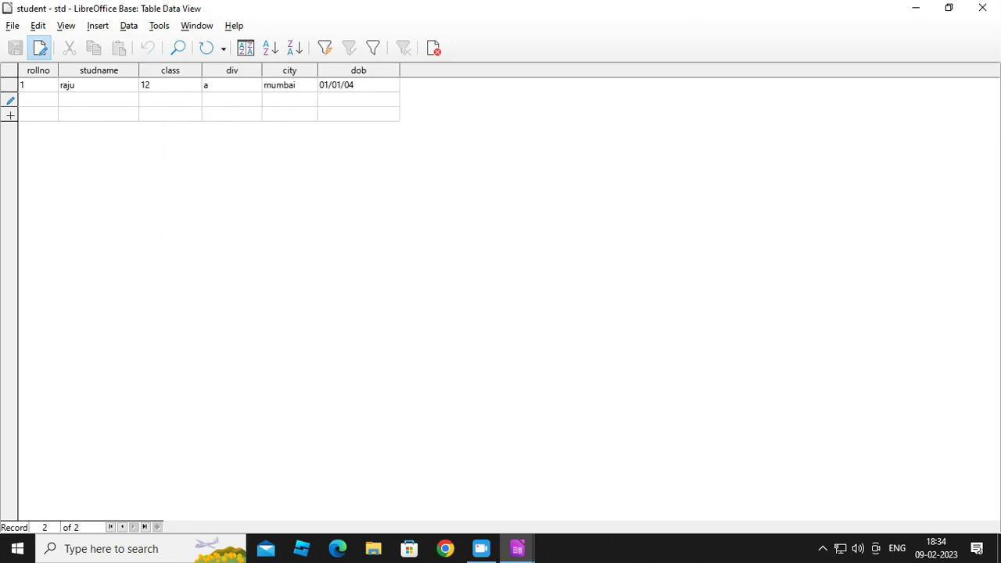
# Enter the second record with rollno 2, the student's name, class 12, div b, city thane and the date of birth
pyautogui.write('2')
pyautogui.press('Tab')
pyautogui.write('priya')
pyautogui.press('Tab')
pyautogui.write('12')
pyautogui.press('Tab')
pyautogui.write('b')
pyautogui.press('Tab')
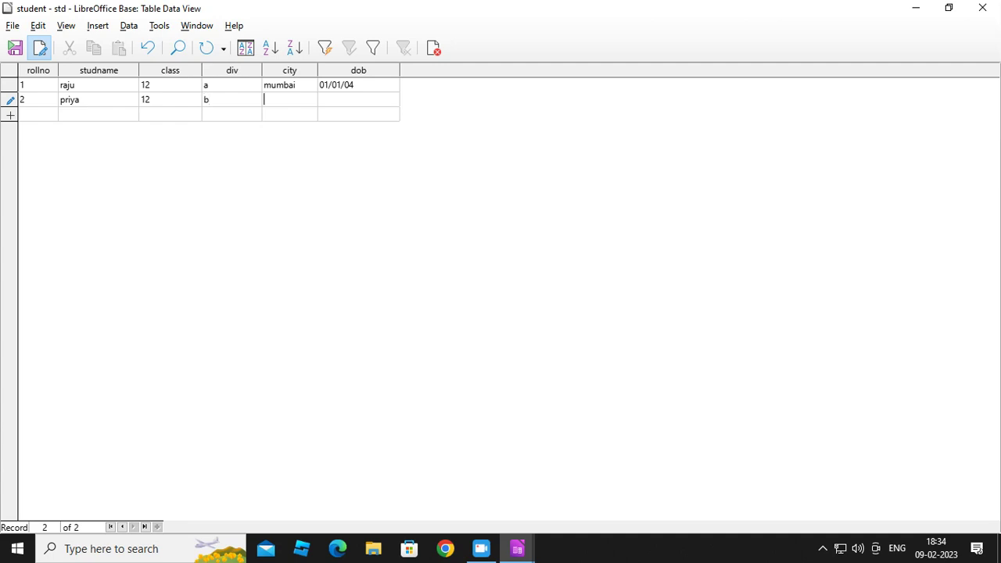
pyautogui.write('thane')
pyautogui.press('Tab')
pyautogui.write('1/4/2004')
pyautogui.press('Tab')
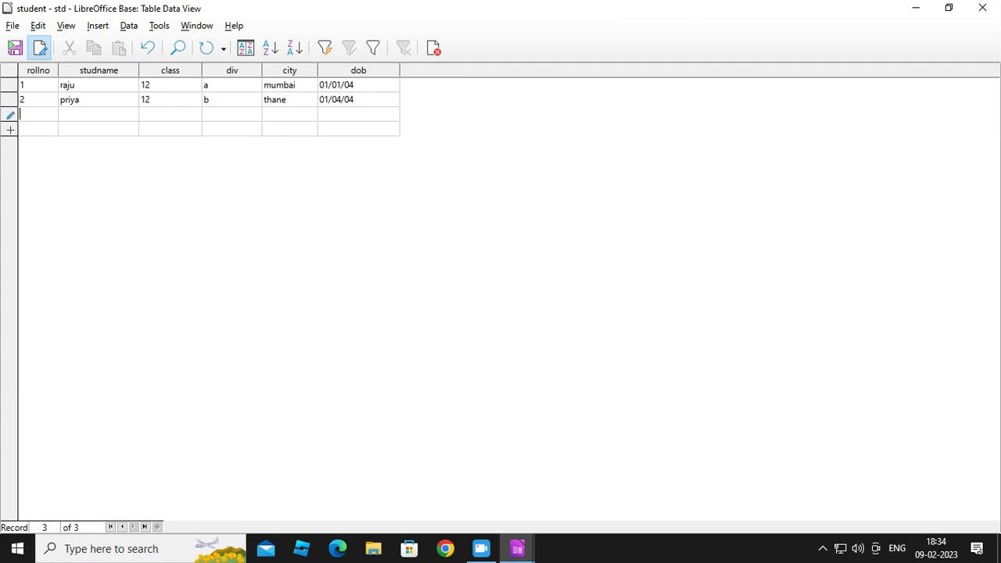
# Enter the third record with rollno 3, the student's name, class 12, div c, city mumbai and the date of birth
pyautogui.write('3')
pyautogui.write('reeya')
pyautogui.press('Tab')
pyautogui.write('12')
pyautogui.write('c')
pyautogui.press('Tab')
pyautogui.write('mumbai')
pyautogui.write('3')
pyautogui.write('/6/')
pyautogui.write('2003')
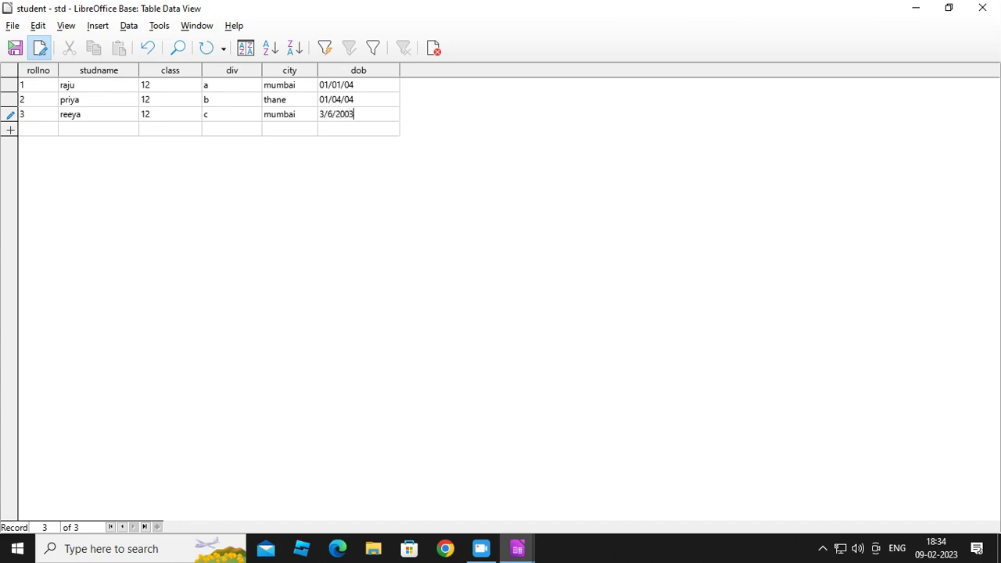
pyautogui.press('Down')
# Enter the fourth record with rollno 4, the student's name, class 11, div c, city nahur and the date of birth
pyautogui.press('Left')
pyautogui.press('Left')
pyautogui.press('Left')
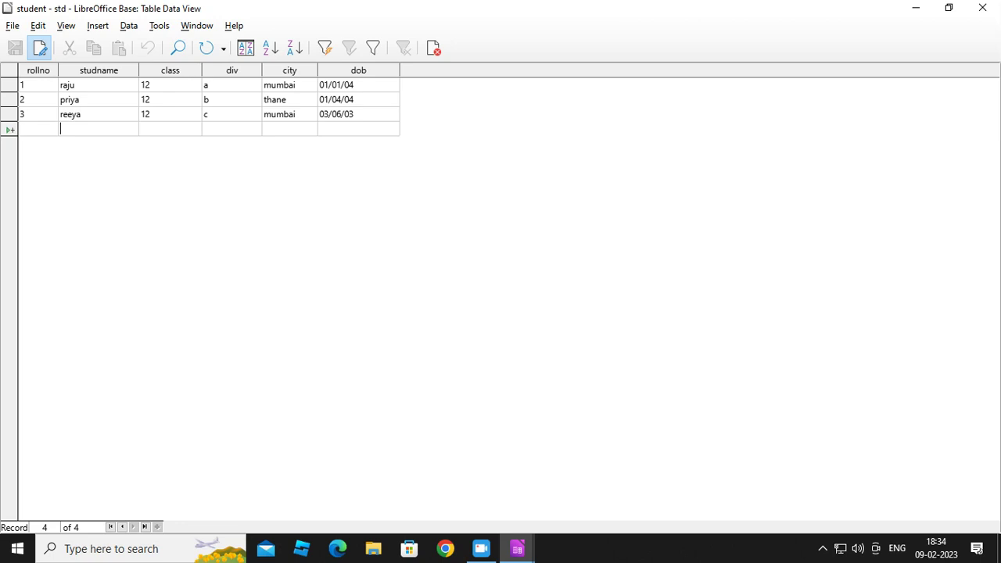
pyautogui.write('4')
pyautogui.press('Tab')
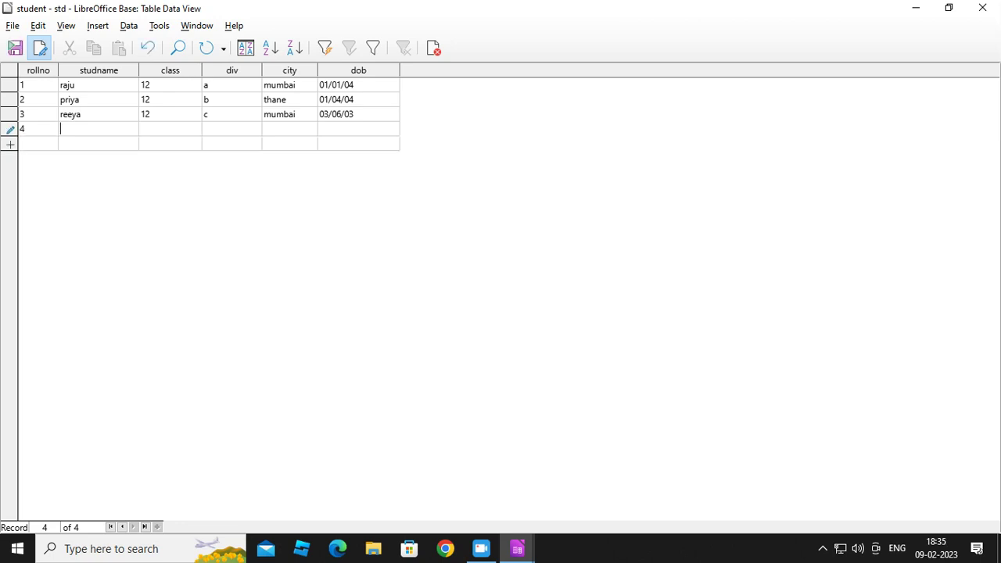
pyautogui.write('pooja')
pyautogui.press('Tab')
pyautogui.write('11')
pyautogui.press('Tab')
pyautogui.write('nah')
pyautogui.write('a')
pyautogui.press('BackSpace')
pyautogui.press('BackSpace')
pyautogui.write('hur')
pyautogui.write('4/4/200')
pyautogui.write('0')
pyautogui.press('Tab')
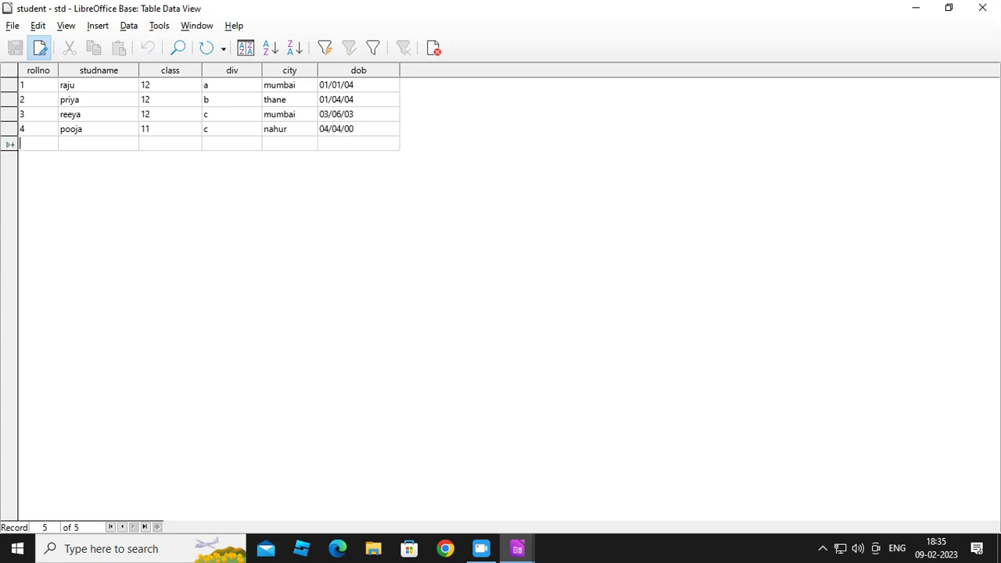
# Enter the fifth record with rollno 5, the student's name, class 10, div c, city thane and the date of birth
pyautogui.write('5')
pyautogui.press('Tab')
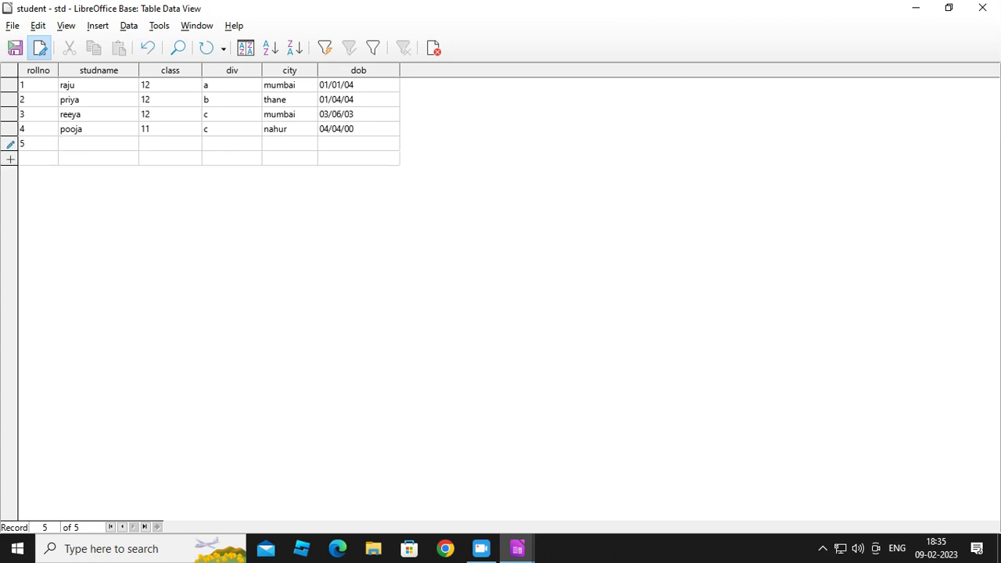
pyautogui.write('kiran')
pyautogui.press('Tab')
pyautogui.write('54')
pyautogui.press('Tab')
pyautogui.hotkey('shift', 'Tab')
pyautogui.write('10')
pyautogui.press('Tab')
pyautogui.write('c')
pyautogui.press('Tab')
pyautogui.write('thane')
pyautogui.press('Tab')
pyautogui.write('5/5/2000')
pyautogui.click(320, 158)
# Enter the sixth record with rollno 6, the student's name, class 11, div d, city mulund and the date of birth
pyautogui.click(37, 158)
pyautogui.write('6')
pyautogui.press('Tab')
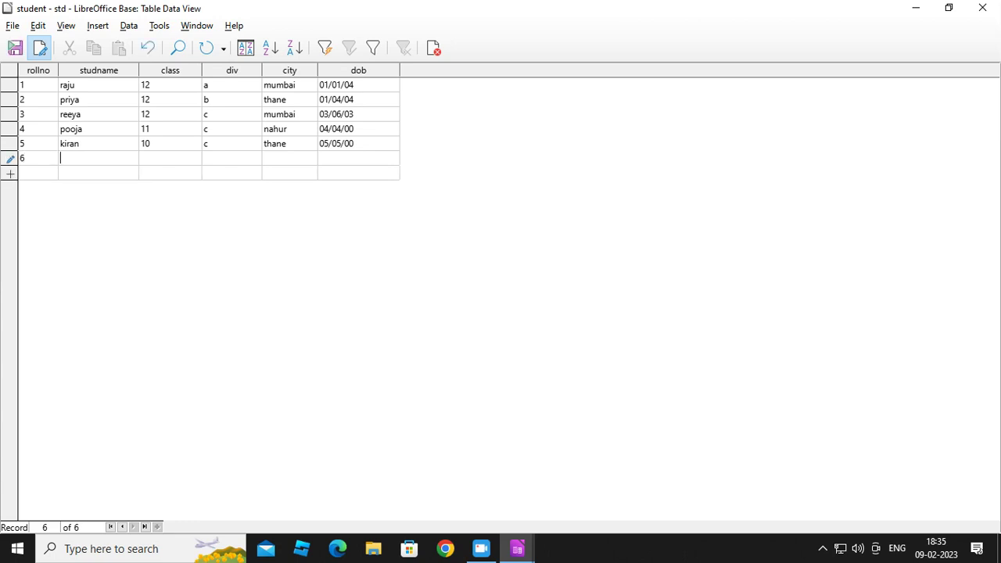
pyautogui.write('pooja')
pyautogui.hotkey('ctrl', 'a')
pyautogui.press('End')
pyautogui.write('.a')
pyautogui.press('Tab')
pyautogui.write('11')
pyautogui.press('Tab')
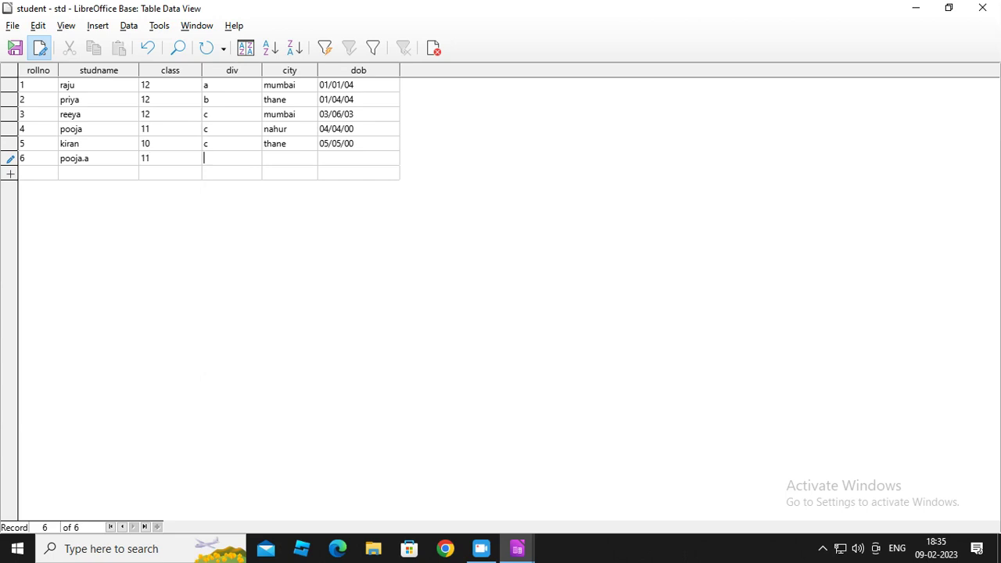
pyautogui.write('d')
pyautogui.press('Tab')
pyautogui.write('mulund5/5/2001')
pyautogui.press('Down')
# Enter the seventh record with rollno 7, the student's name, class 12, div d, city thane and the date of birth
pyautogui.press('Left')
pyautogui.press('Left')
pyautogui.press('Left')
pyautogui.press('Left')
pyautogui.write('7')
pyautogui.press('Tab')
pyautogui.write('anil')
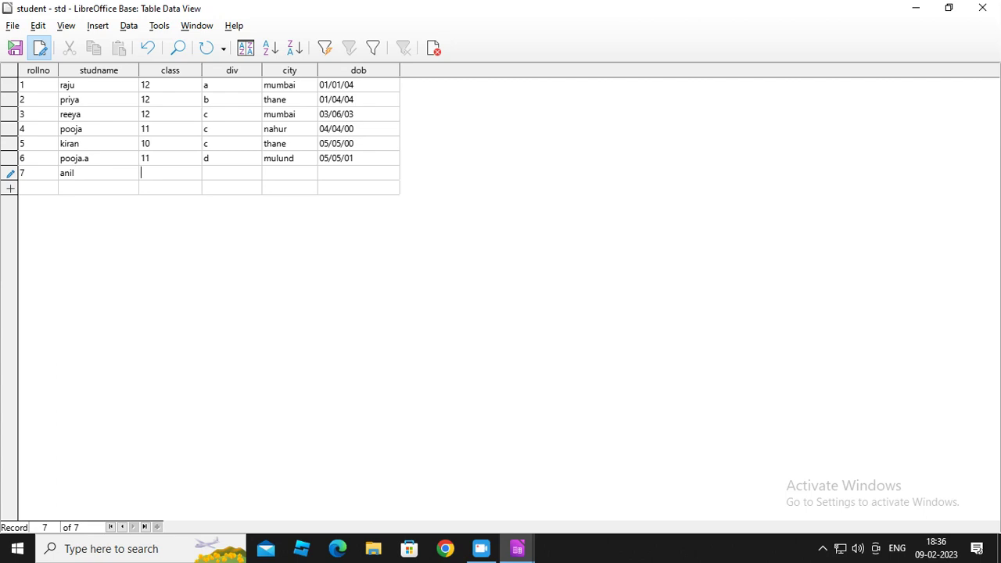
pyautogui.write('43')
pyautogui.press('BackSpace')
pyautogui.press('BackSpace')
pyautogui.write('12')
pyautogui.press('Tab')
pyautogui.write('d')
pyautogui.press('Tab')
pyautogui.write('thane')
pyautogui.press('Tab')
pyautogui.write('4/4/2000')
pyautogui.press('Tab')
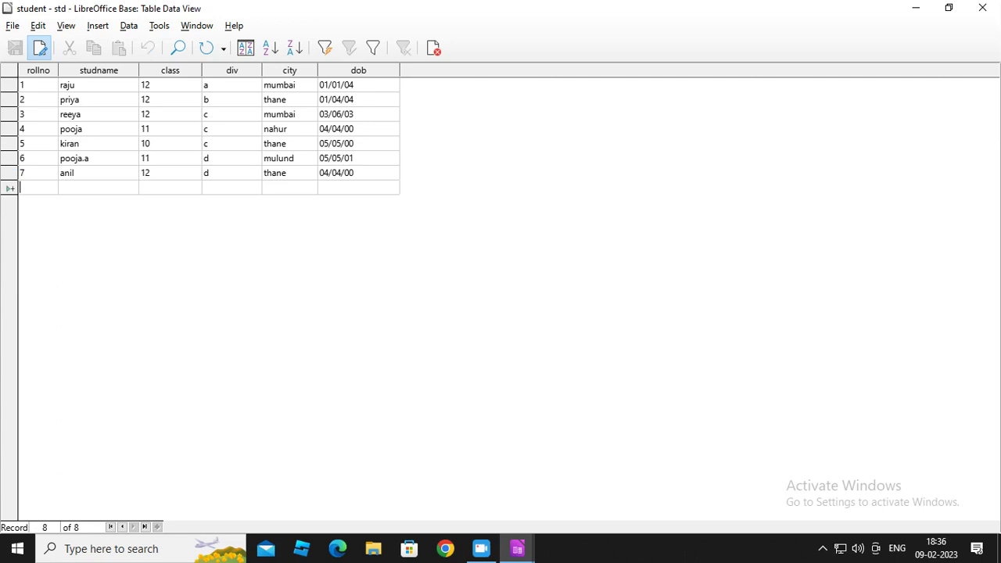
# Enter the eighth record with rollno 8, the student's name, class 11, div d, city mulund and the date of birth, and close the table
pyautogui.write('8')
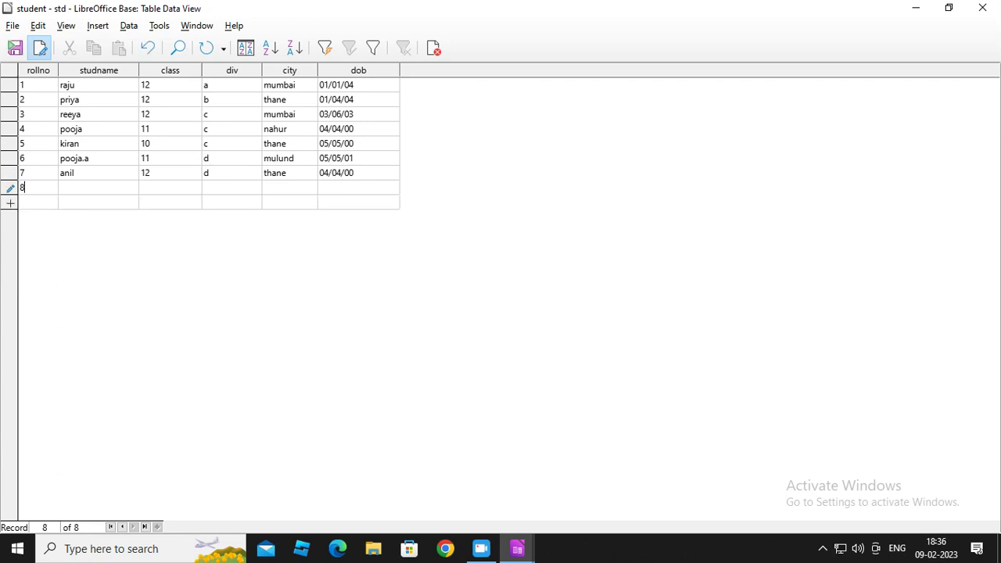
pyautogui.write('jay')
pyautogui.press('Tab')
pyautogui.write('11')
pyautogui.press('Tab')
pyautogui.write('d')
pyautogui.press('Tab')
pyautogui.write('mulund')
pyautogui.press('Tab')
pyautogui.write('3/3/1')
pyautogui.write('00')
pyautogui.press('BackSpace')
pyautogui.press('BackSpace')
pyautogui.press('BackSpace')
pyautogui.write('2000')
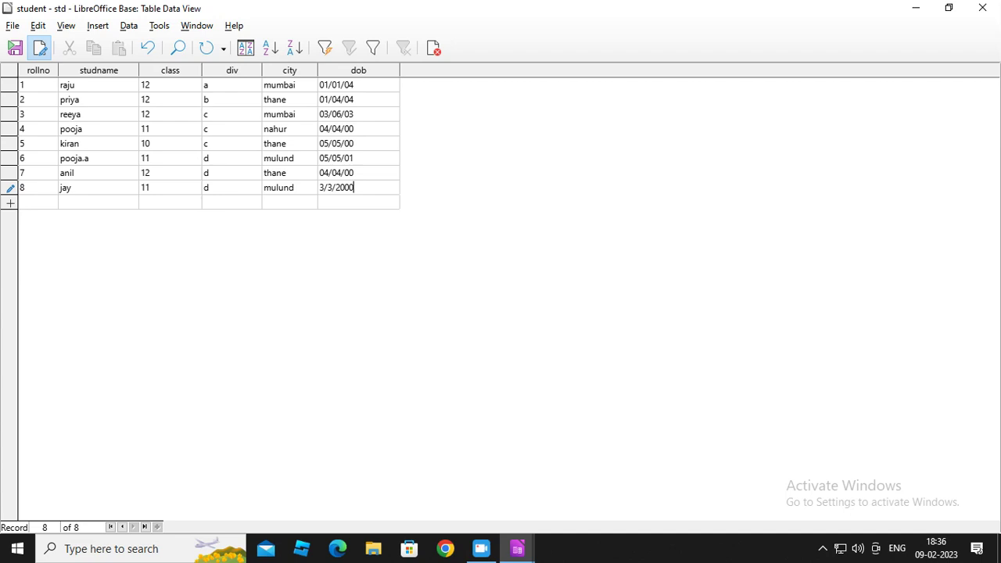
pyautogui.press('Tab')
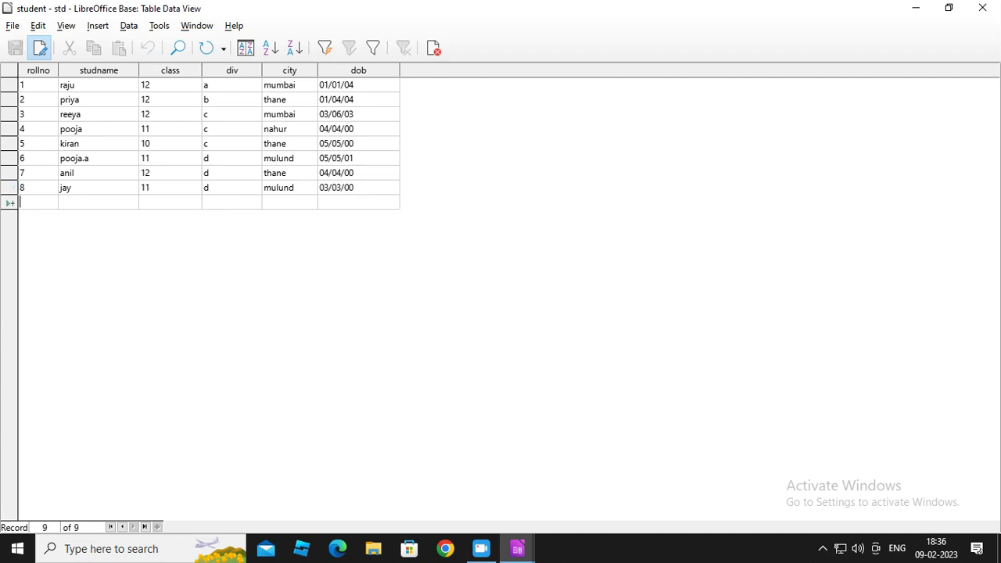
pyautogui.click(12, 25)
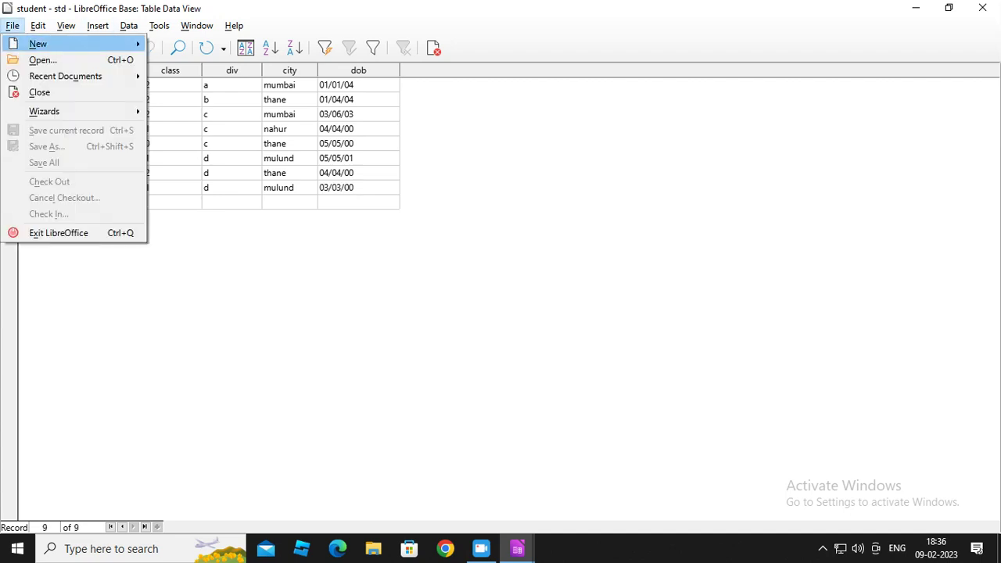
pyautogui.click(31, 92)
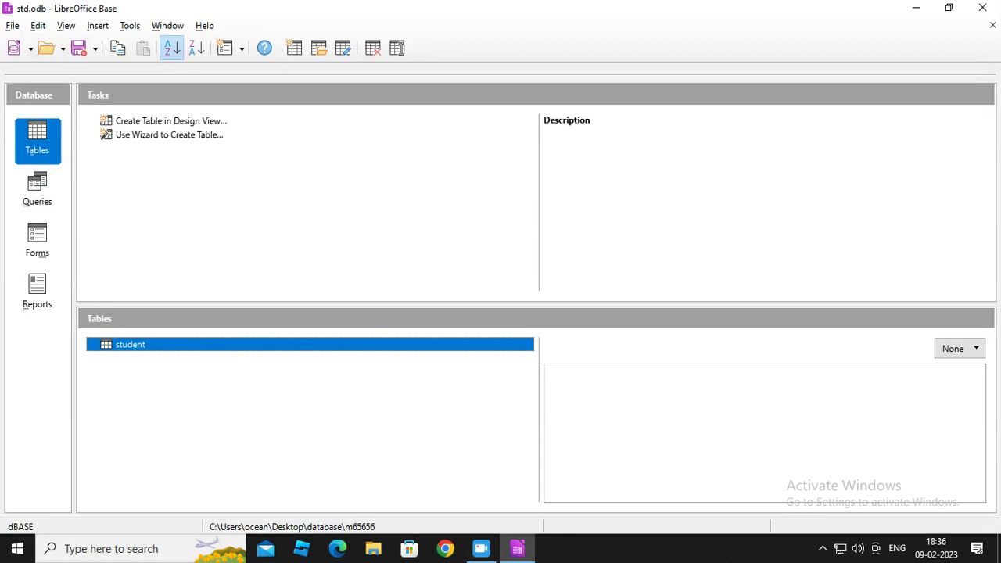
# Reopen the student table to review its stored records and close it again
pyautogui.press('Return')
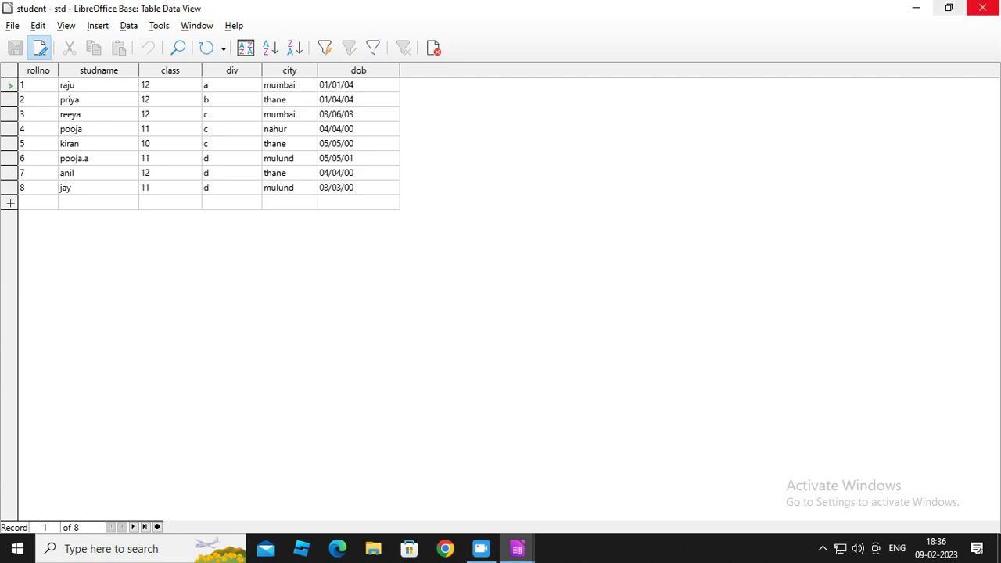
pyautogui.click(13, 25)
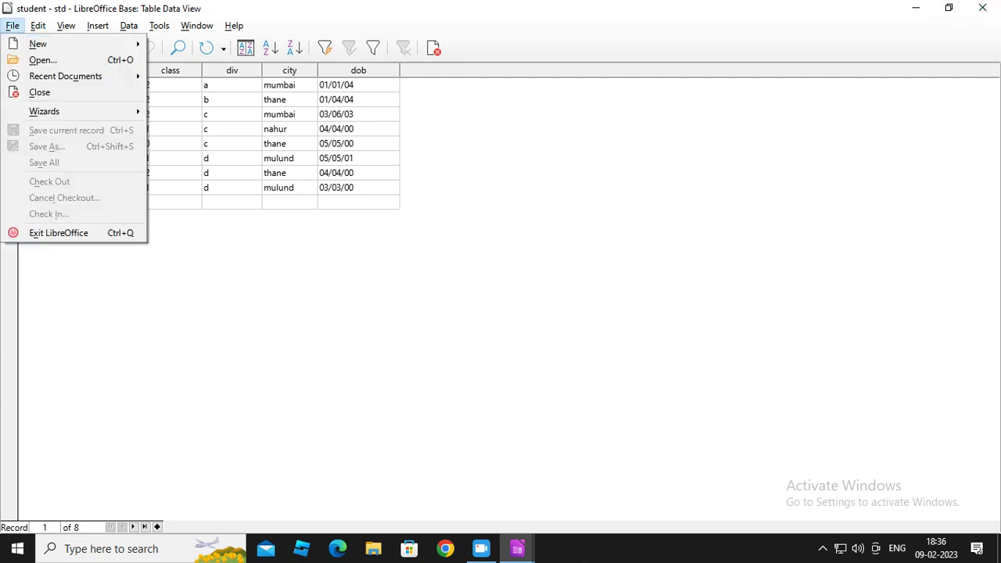
pyautogui.click(39, 92)
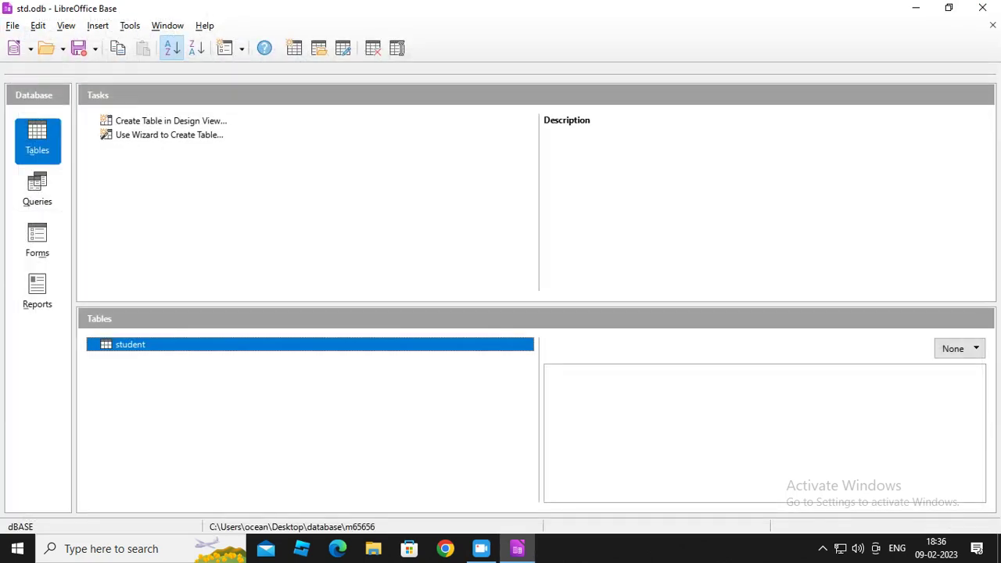
# Try to create a form in the std database with the form wizard
pyautogui.click(37, 242)
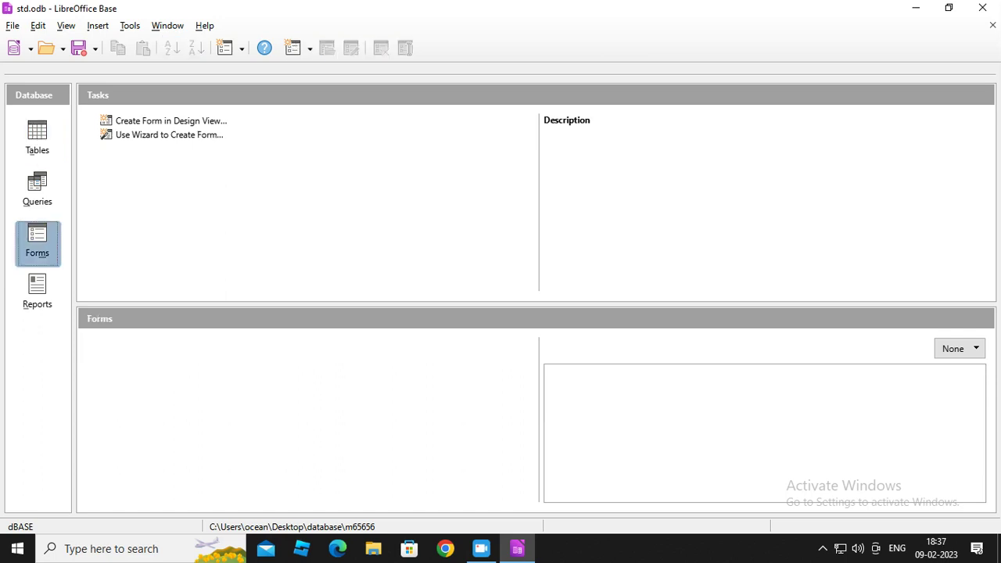
pyautogui.click(169, 135)
pyautogui.click(170, 121)
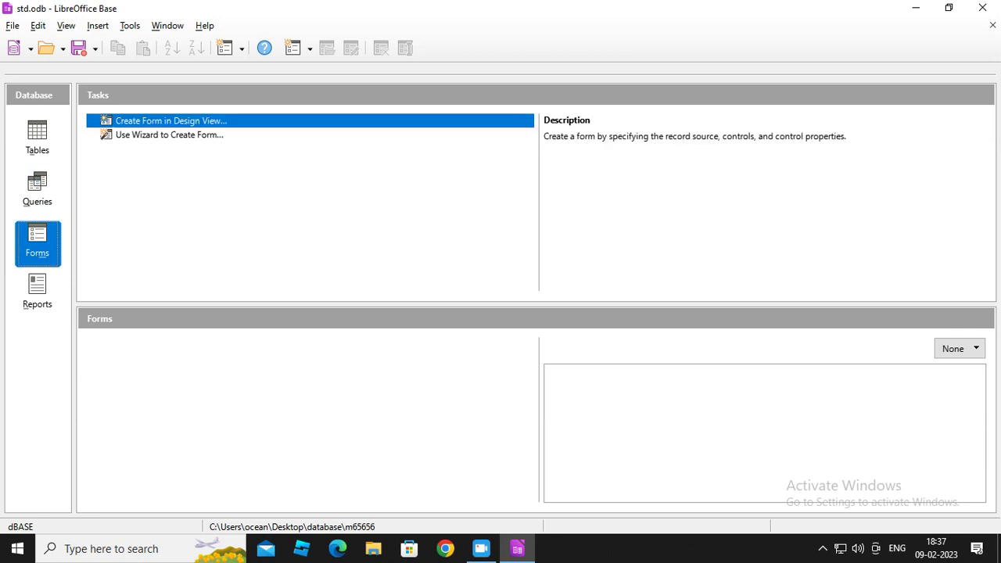
pyautogui.click(169, 134)
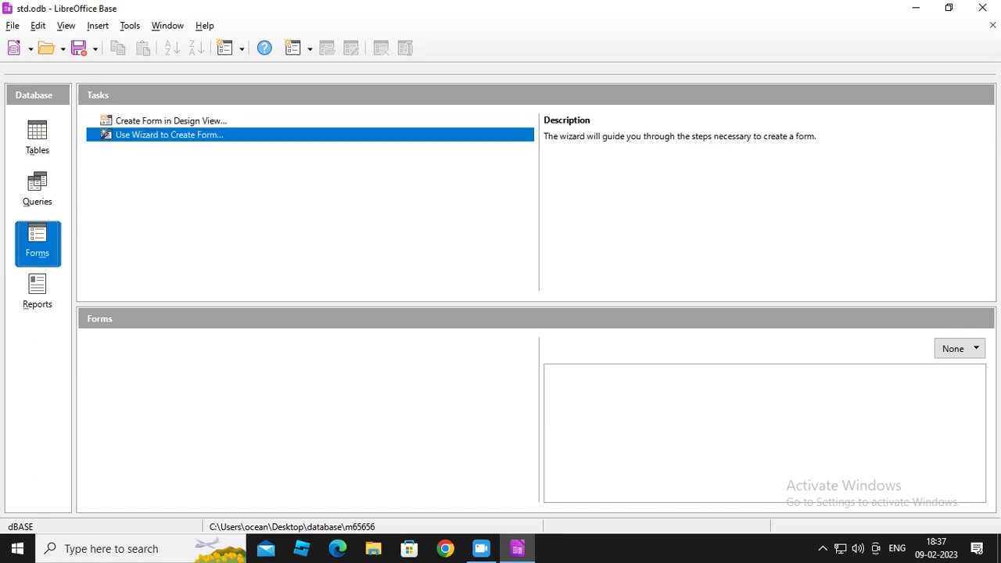
pyautogui.click(169, 134)
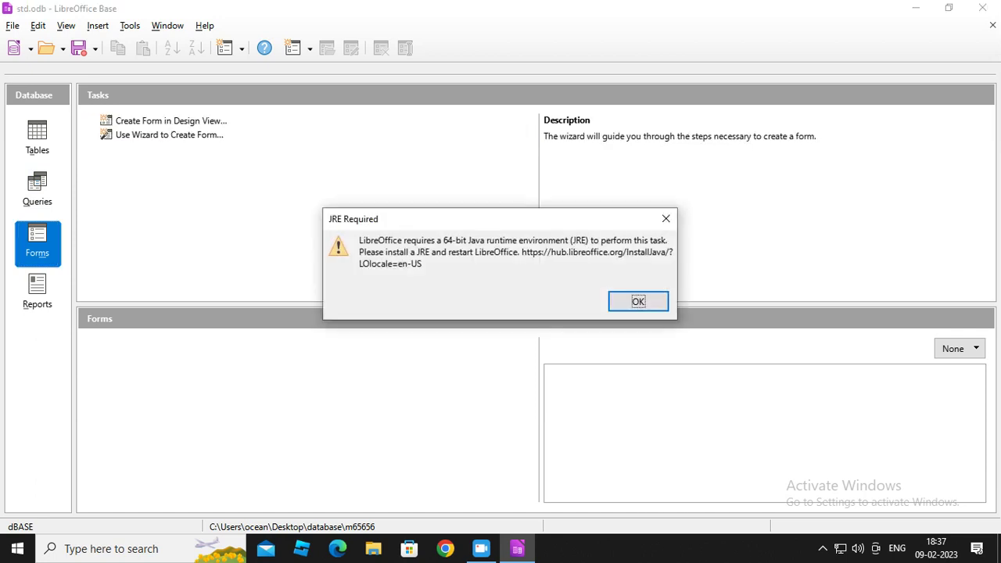
pyautogui.press('Return')
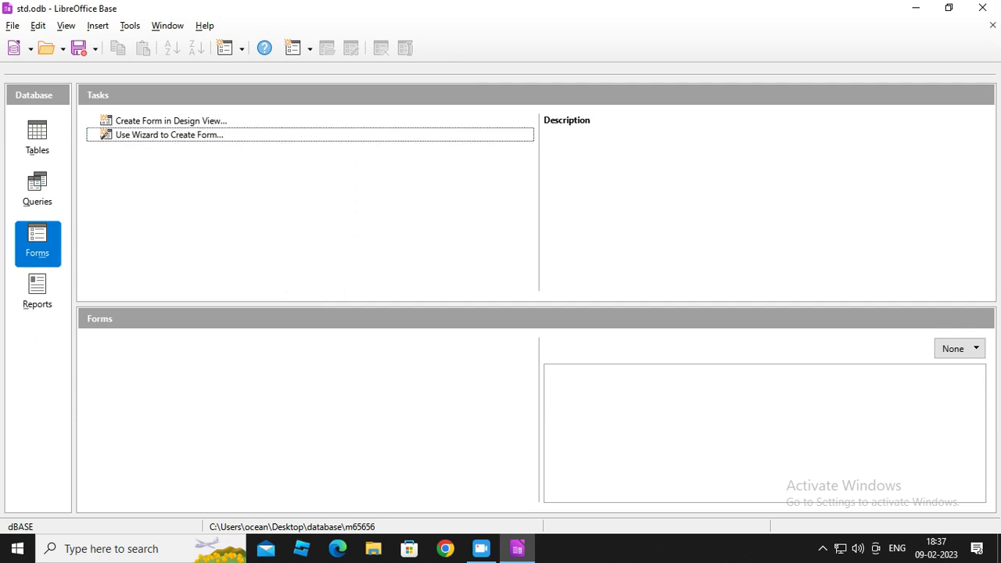
# Create a new form in design view and dismiss the tip of the day and both notification bars
pyautogui.click(170, 120)
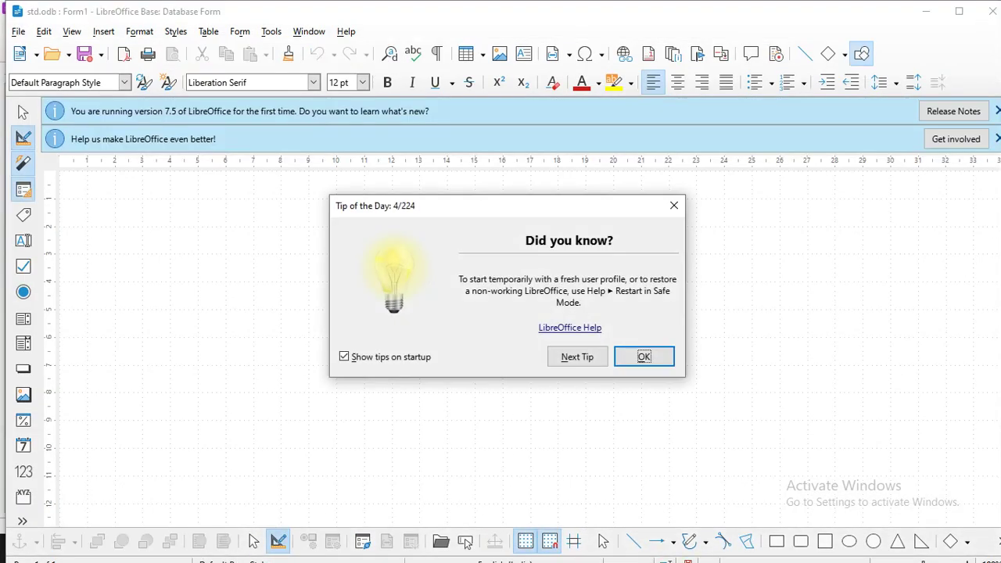
pyautogui.click(641, 355)
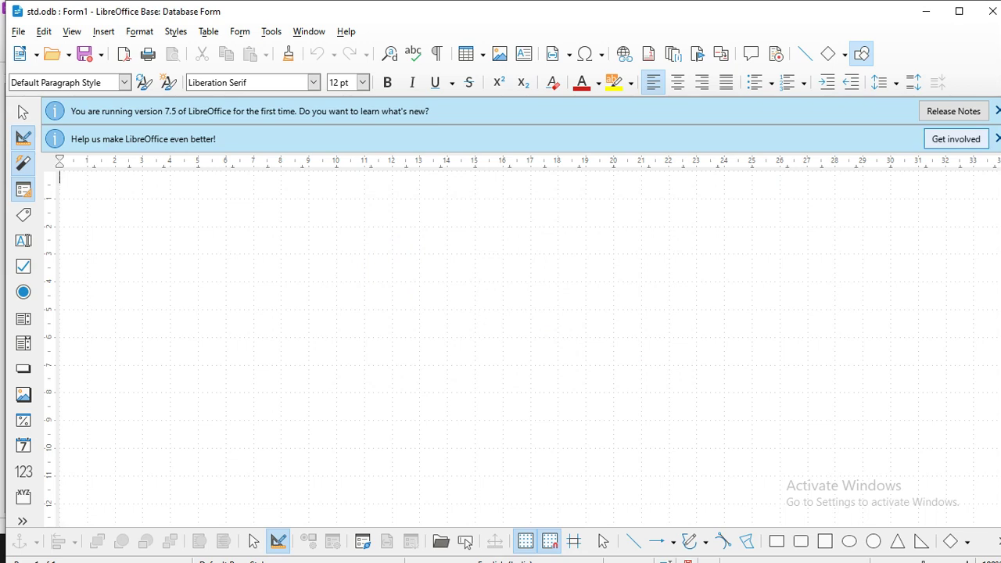
pyautogui.click(997, 111)
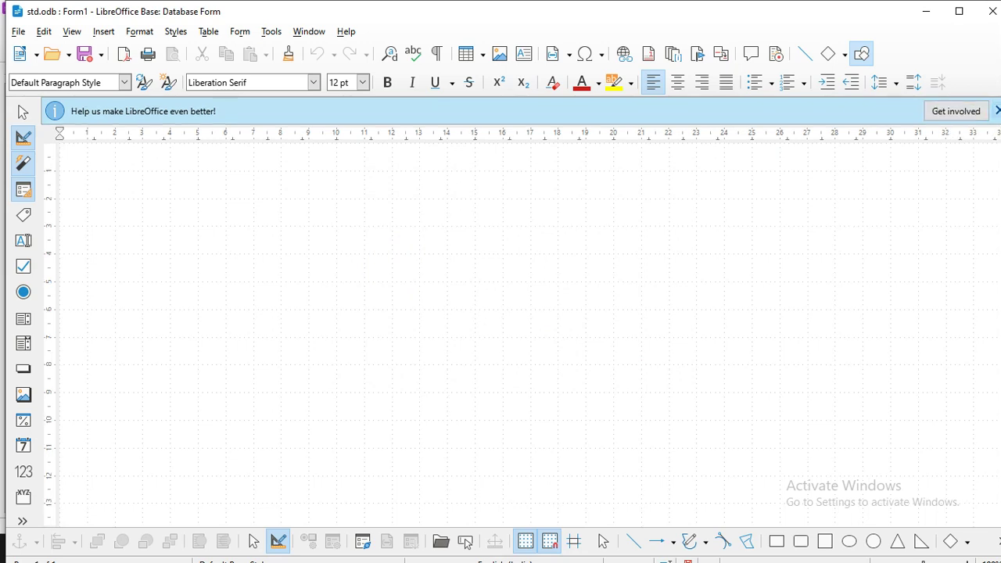
pyautogui.click(997, 111)
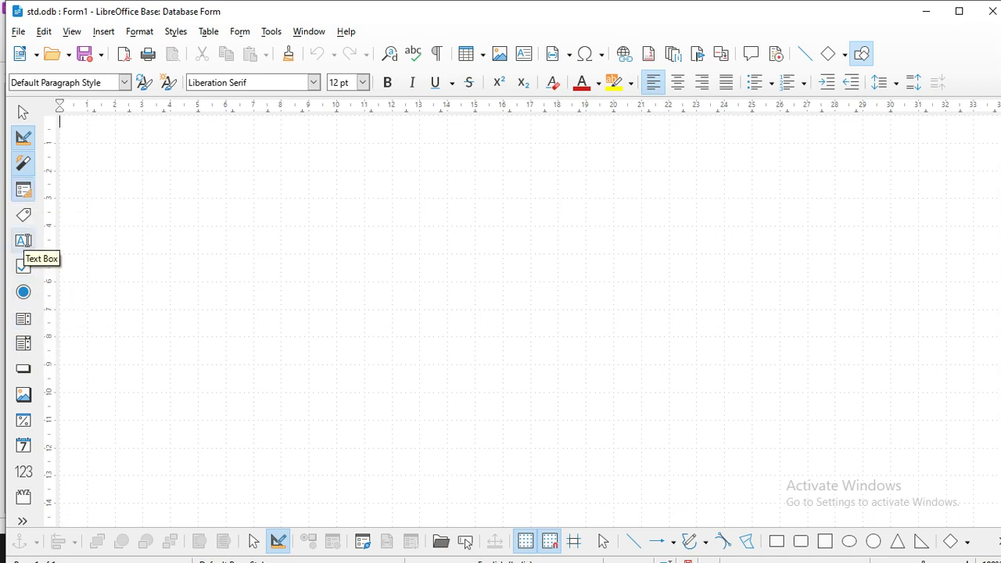
# Draw a text box about 2.3 by 1 cm near the top of the blank form
pyautogui.click(23, 241)
pyautogui.moveTo(225, 147); pyautogui.dragTo(292, 175)
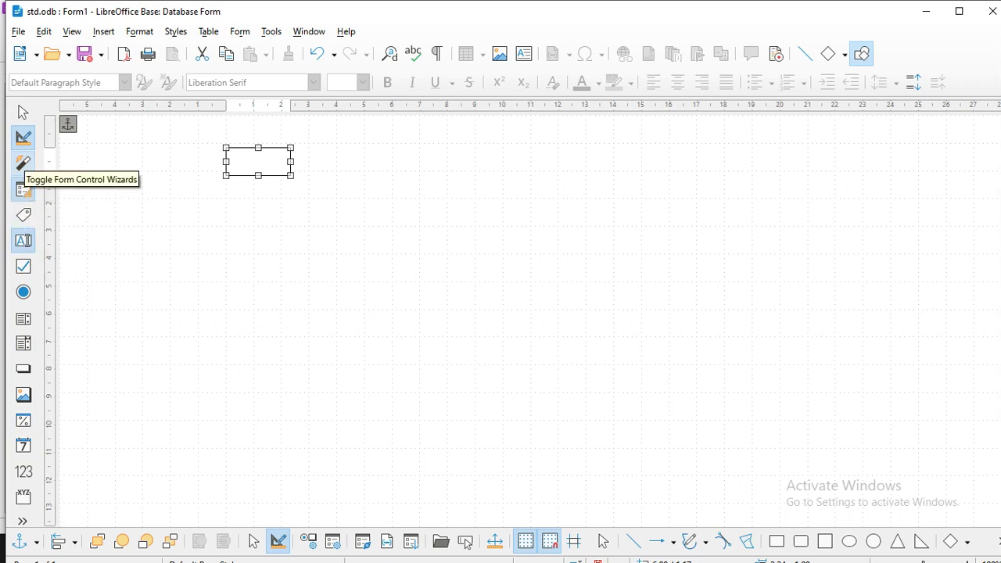
pyautogui.click(23, 240)
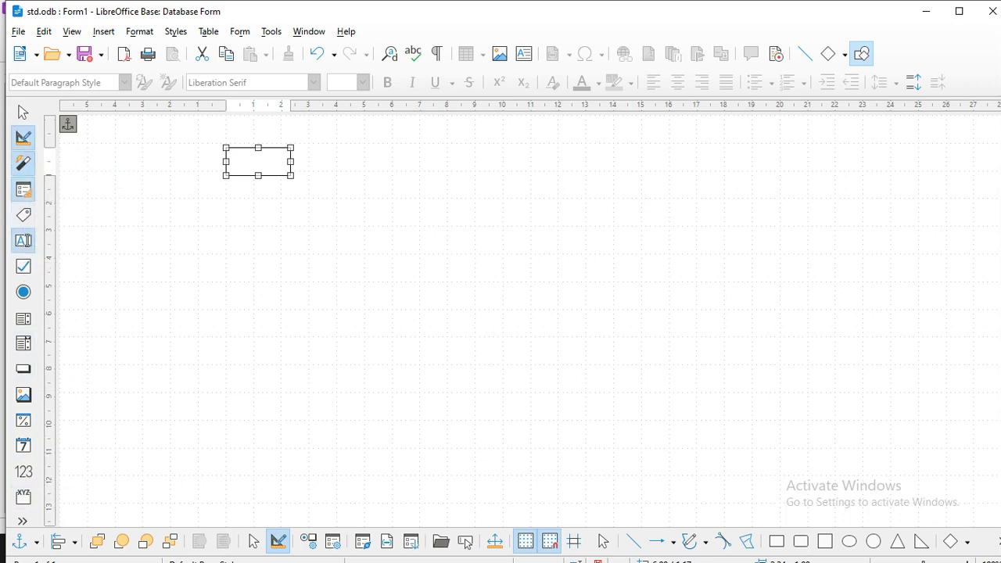
pyautogui.click(22, 521)
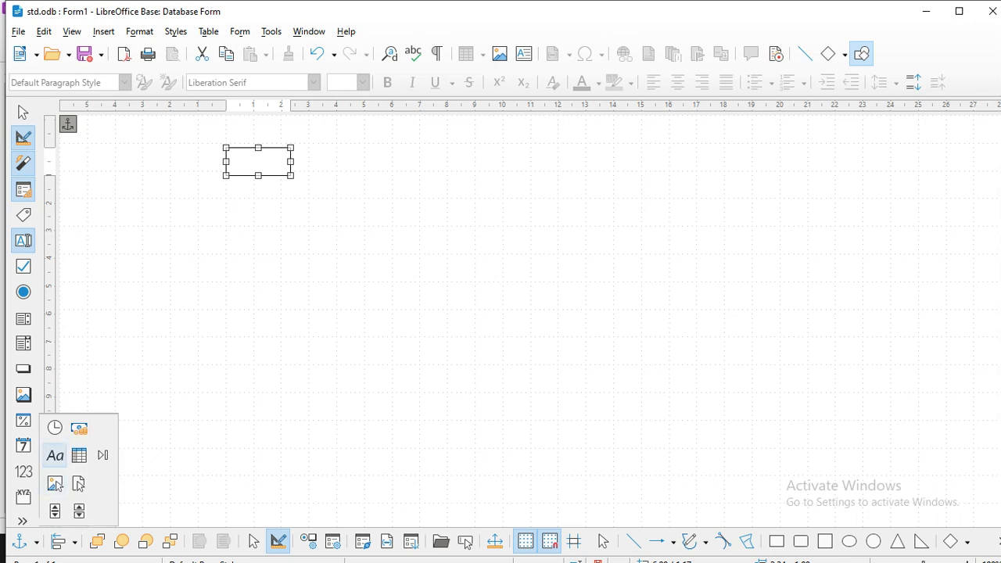
pyautogui.click(55, 455)
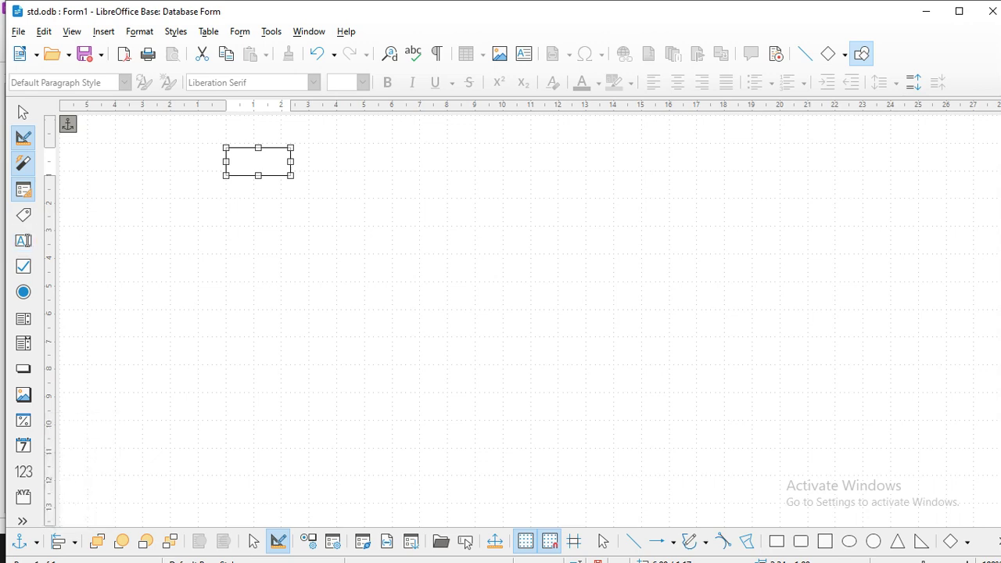
# Write the label Roll no at the start of the form and move the text box beside it
pyautogui.click(59, 121)
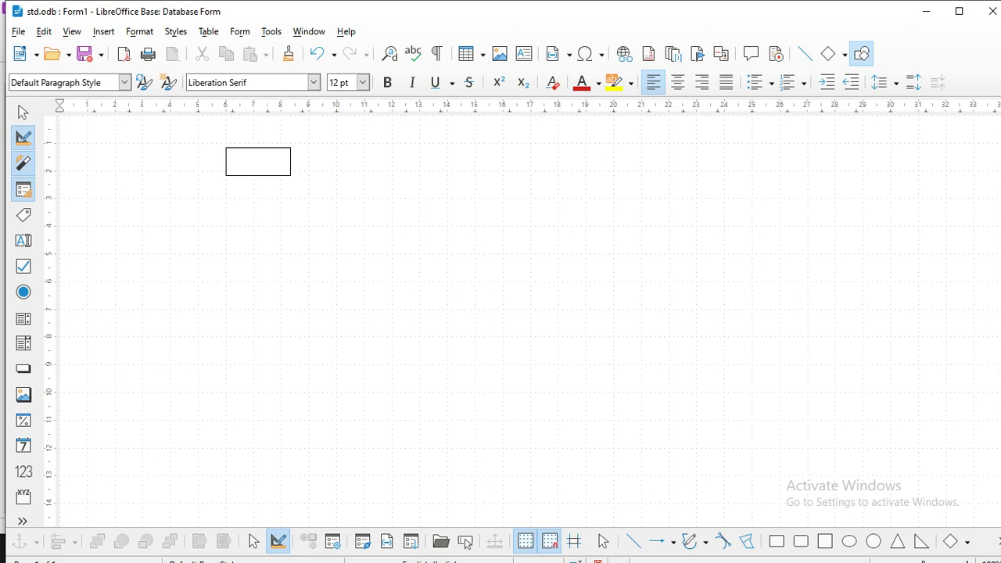
pyautogui.write('roll no')
pyautogui.press('Return')
pyautogui.press('Return')
pyautogui.moveTo(258, 199); pyautogui.dragTo(142, 175)
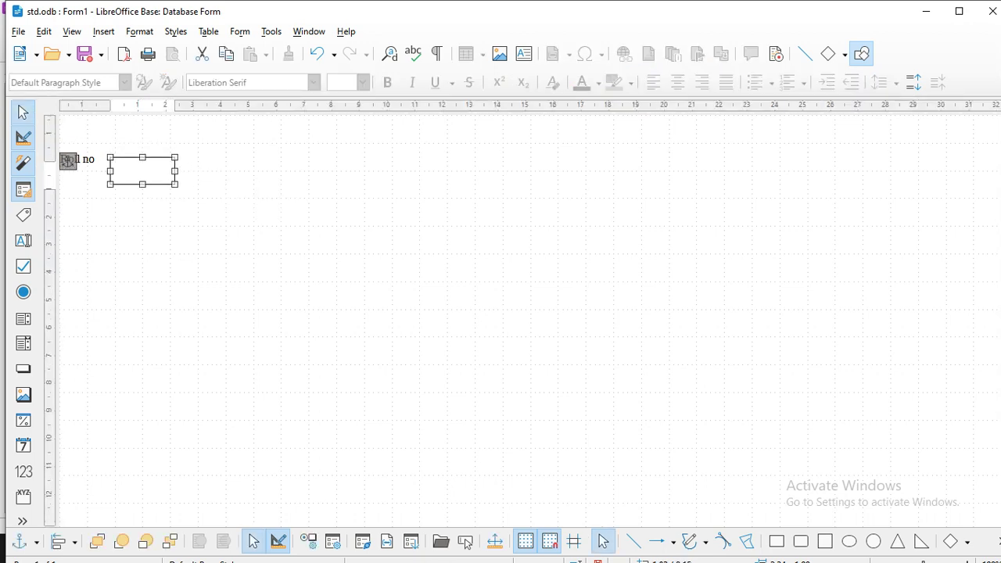
# Add the label studname below the Roll no row and draw a text box about 3.3 cm wide beside it
pyautogui.click(97, 158)
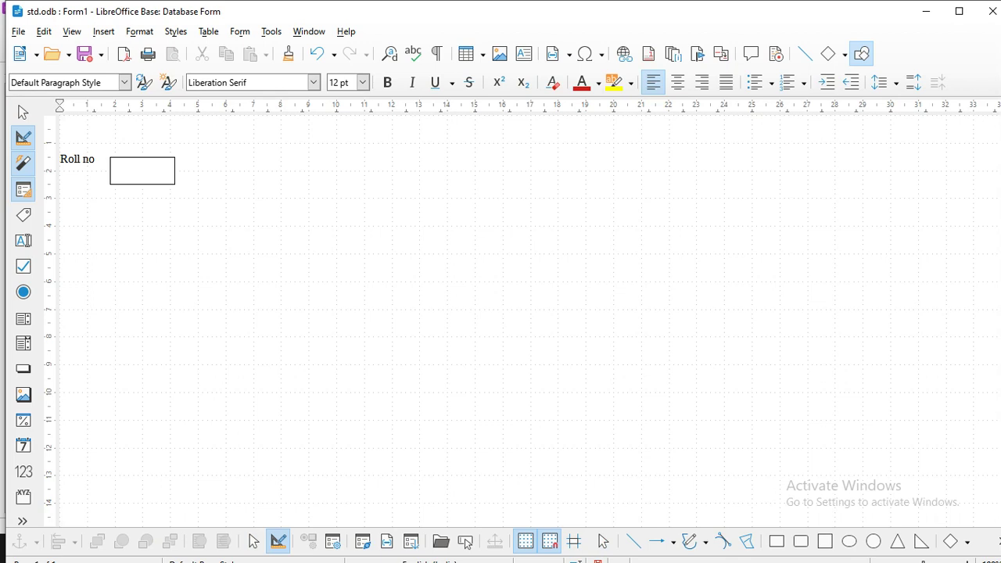
pyautogui.press('Return')
pyautogui.press('Return')
pyautogui.press('Return')
pyautogui.write('s')
pyautogui.press('BackSpace')
pyautogui.write('sudname')
pyautogui.click(72, 208)
pyautogui.write('t')
pyautogui.press('BackSpace')
pyautogui.press('BackSpace')
pyautogui.write('tu')
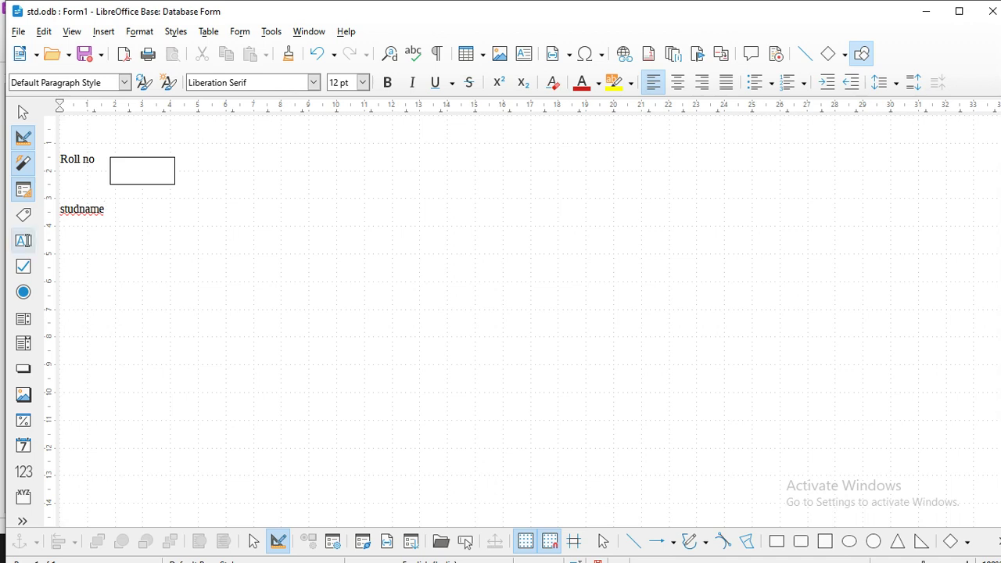
pyautogui.click(23, 241)
pyautogui.moveTo(117, 200); pyautogui.dragTo(199, 220)
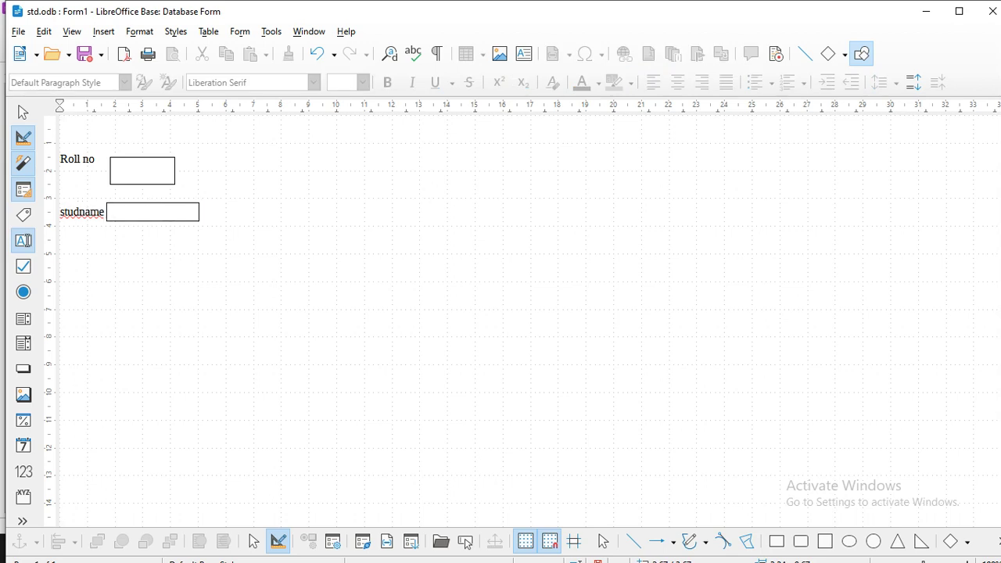
# Add the label class below studname and draw a text box about 3.5 cm wide beside it
pyautogui.press('Return')
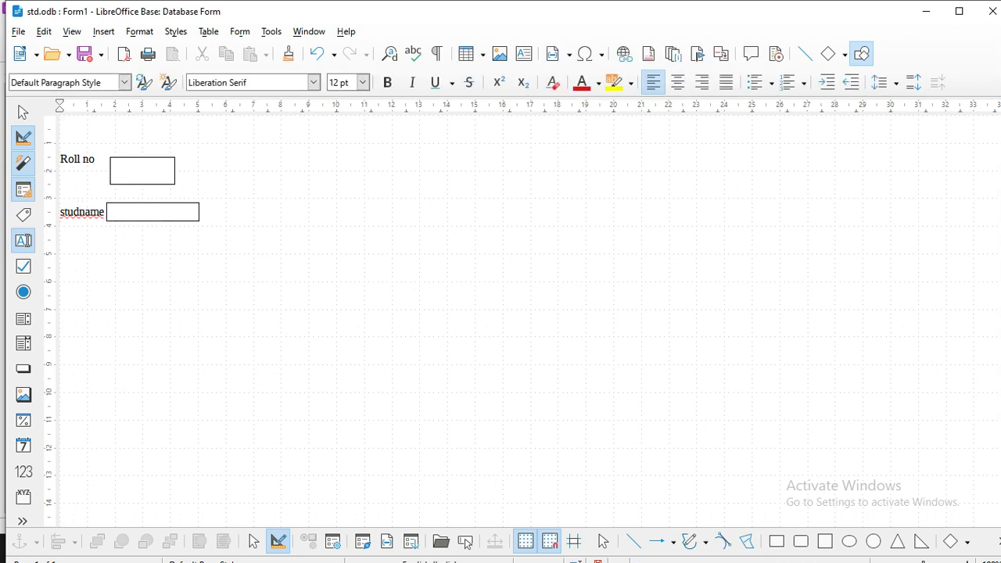
pyautogui.write('class')
pyautogui.moveTo(110, 235); pyautogui.dragTo(209, 255)
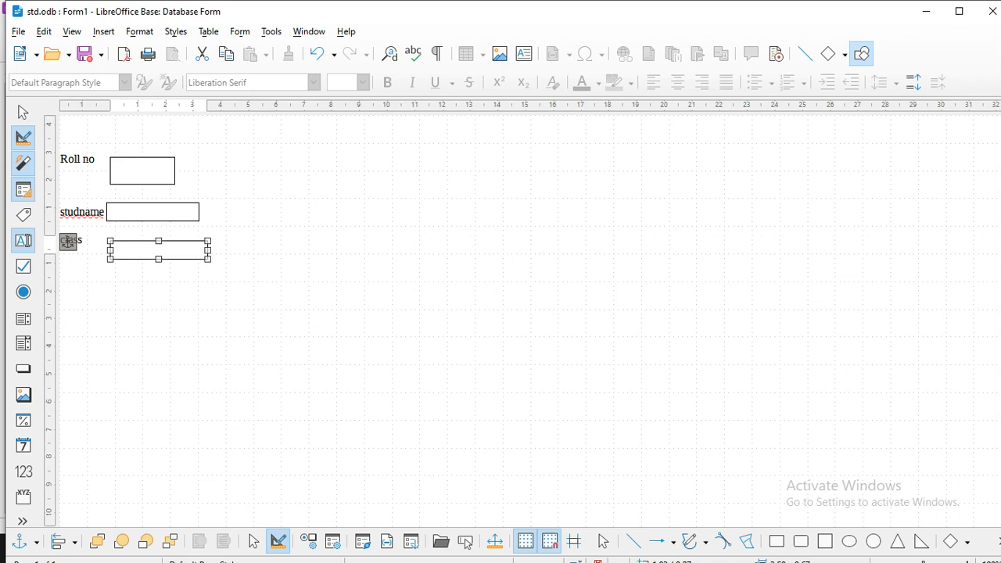
# Add the label div below class with a text box about 4.2 by 1 cm and nudge the box up slightly
pyautogui.click(81, 240)
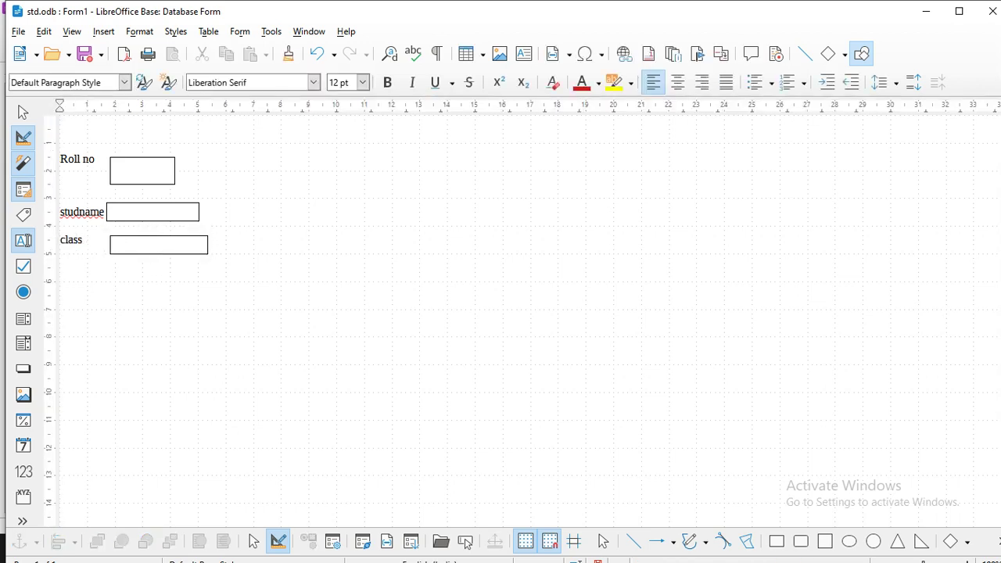
pyautogui.press('Return')
pyautogui.press('Return')
pyautogui.write('div')
pyautogui.click(24, 240)
pyautogui.moveTo(115, 281); pyautogui.dragTo(231, 309)
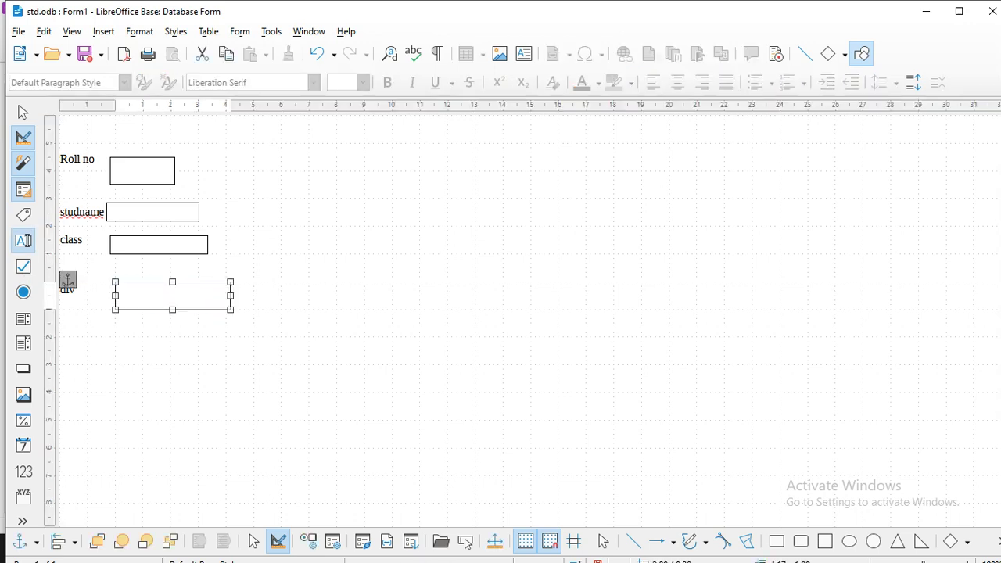
pyautogui.press('Up')
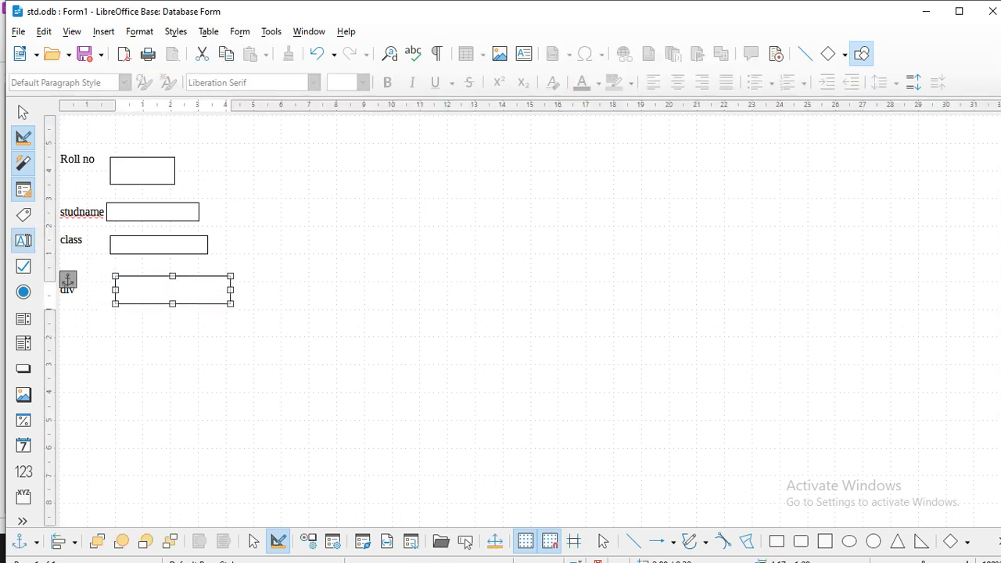
pyautogui.press('Escape')
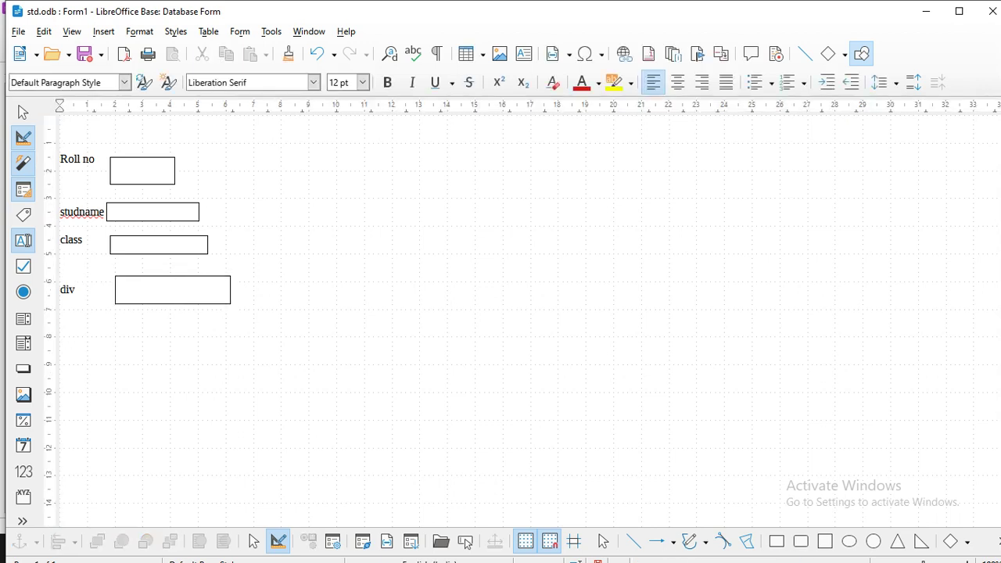
# Add the labels city and date of birth below div, each with a text box about 4.3 cm wide
pyautogui.press('Return')
pyautogui.press('Return')
pyautogui.press('Return')
pyautogui.write('city')
pyautogui.press('Return')
pyautogui.write('date of birth')
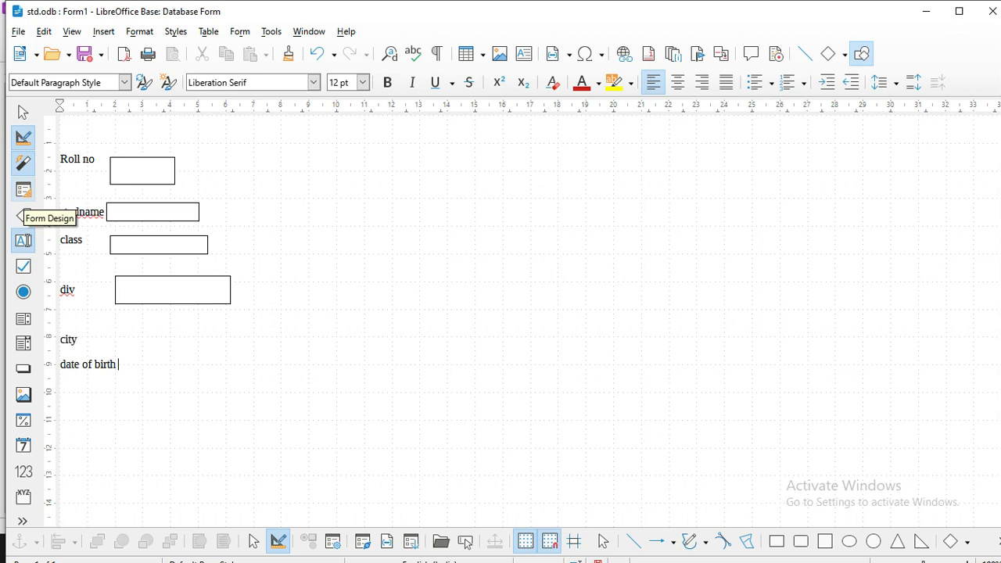
pyautogui.moveTo(110, 332); pyautogui.dragTo(230, 346)
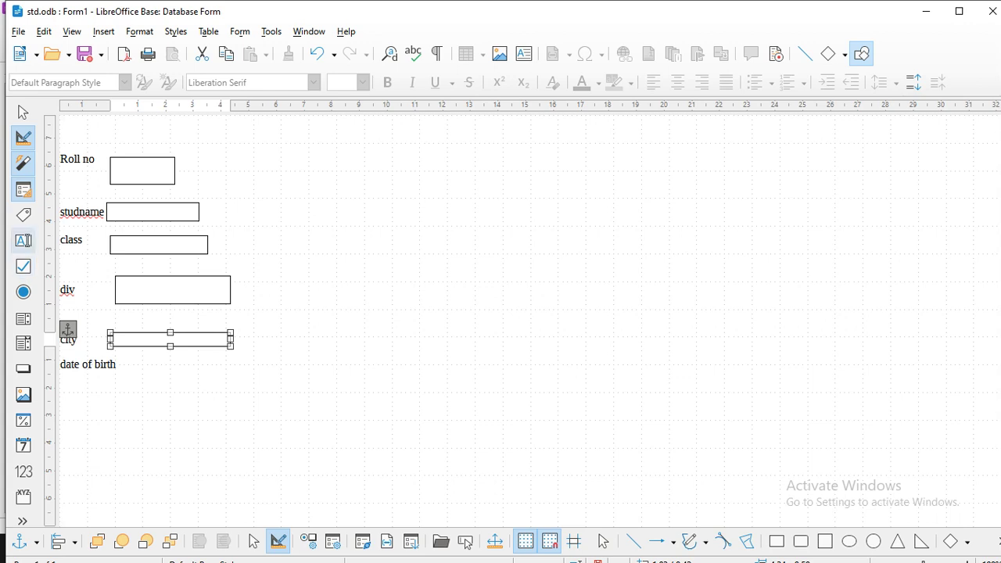
pyautogui.moveTo(137, 353); pyautogui.dragTo(257, 375)
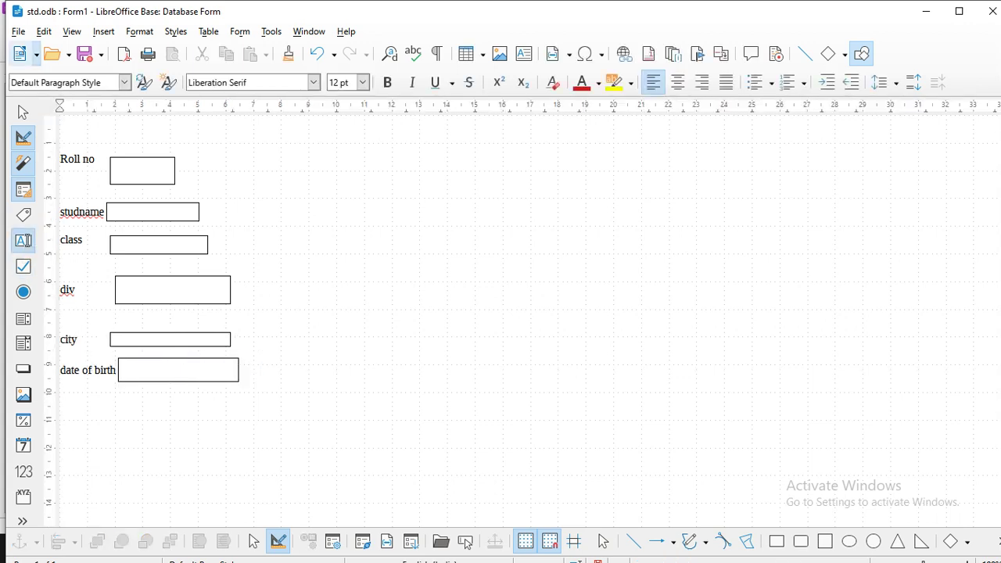
# Save the form in the database as studnet form
pyautogui.click(18, 31)
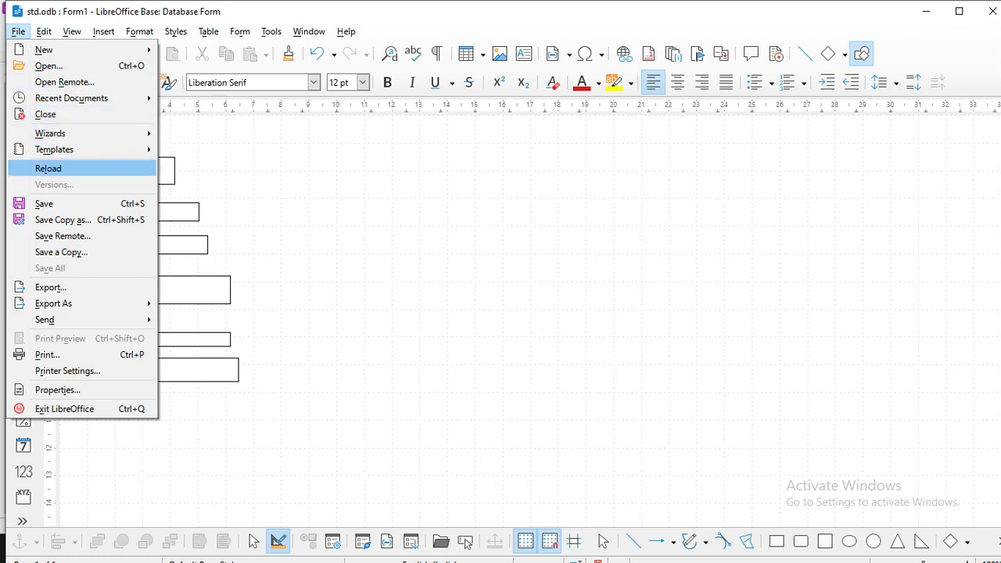
pyautogui.click(44, 203)
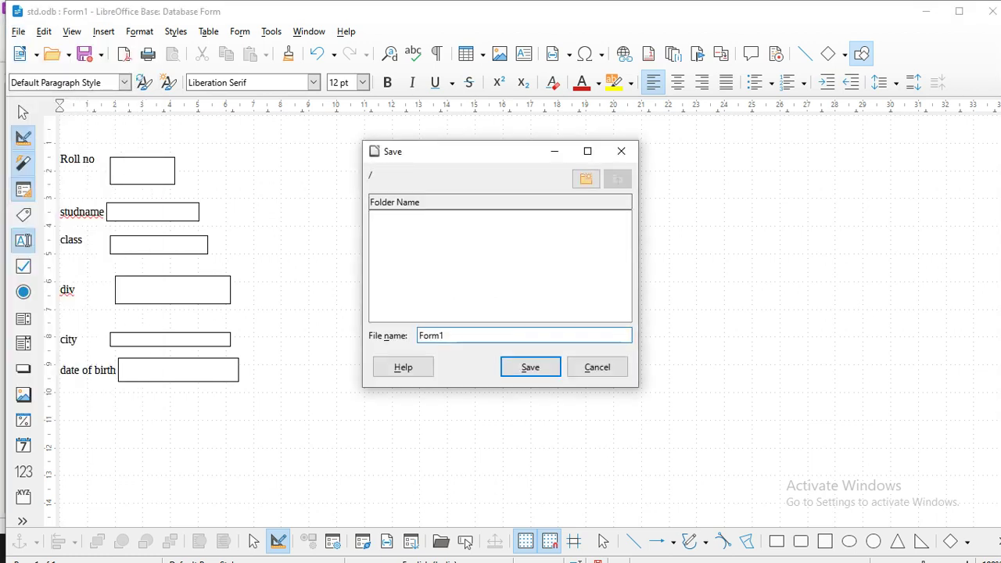
pyautogui.hotkey('ctrl', 'a')
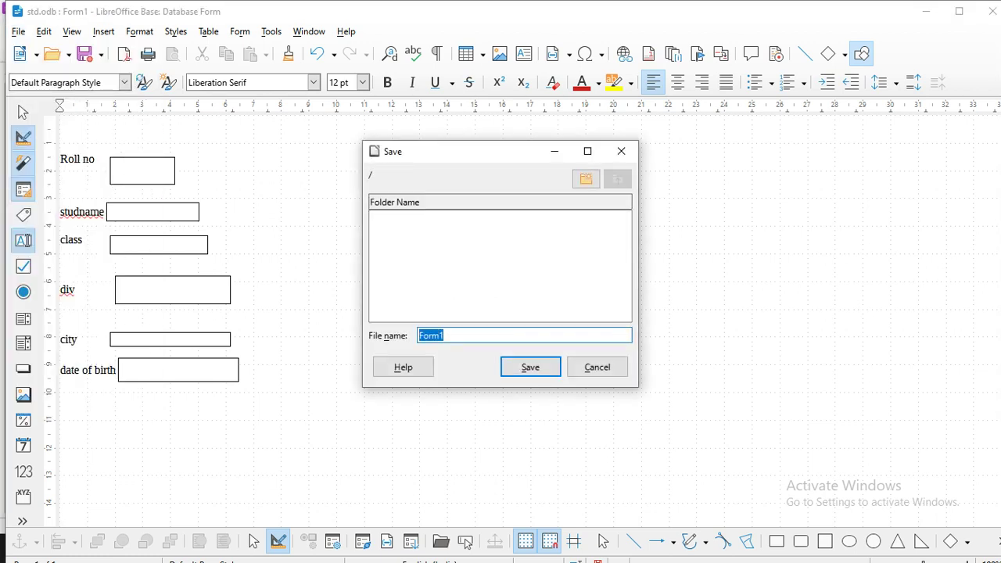
pyautogui.write('studnet')
pyautogui.write('form')
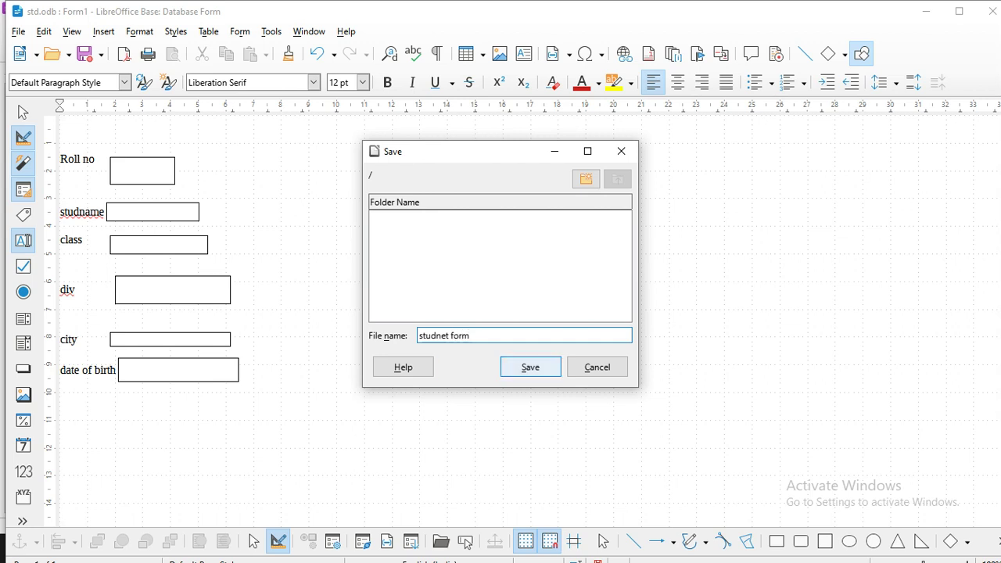
pyautogui.press('Return')
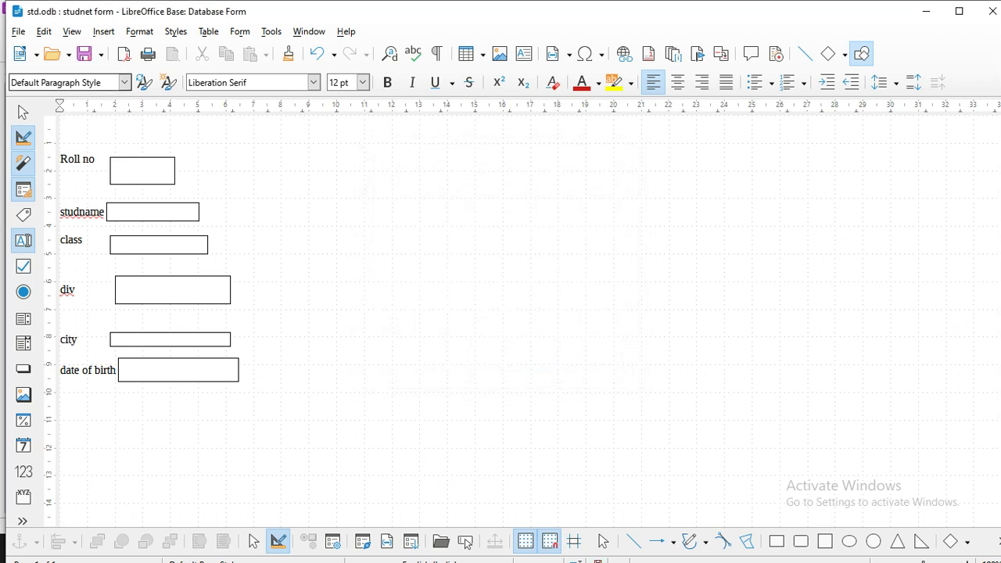
# Close the saved form and the blank Form2 without saving the blank one
pyautogui.click(18, 32)
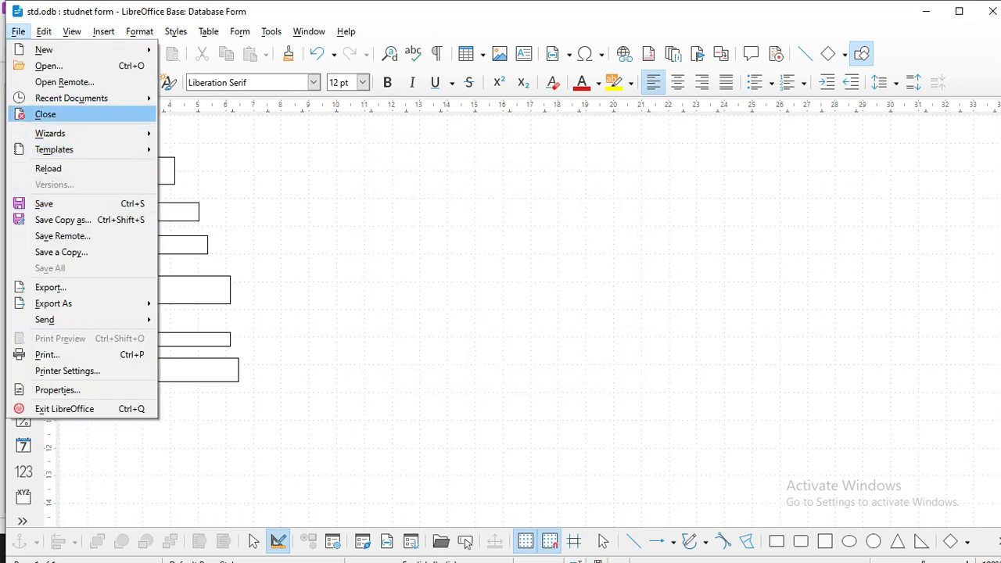
pyautogui.click(46, 114)
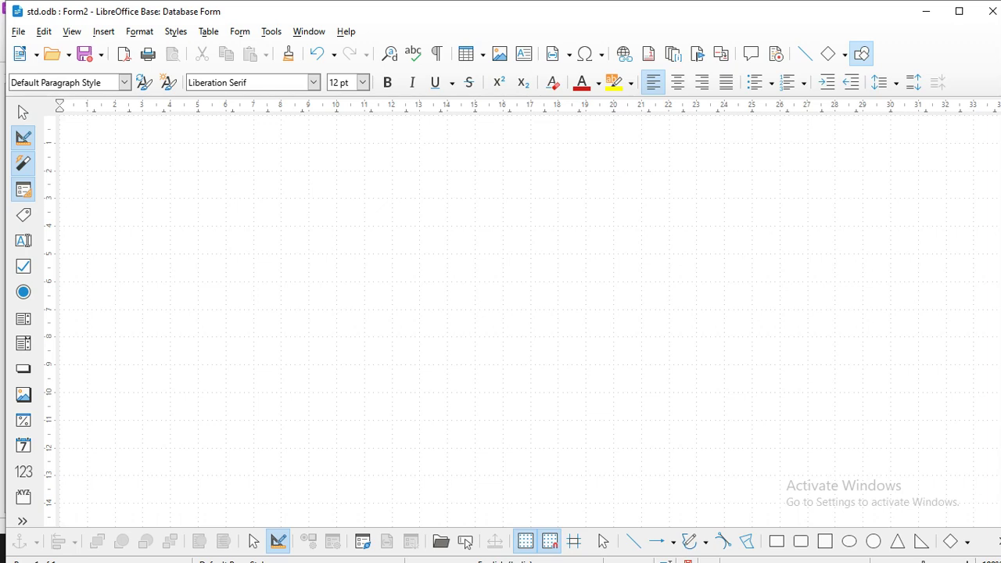
pyautogui.click(18, 32)
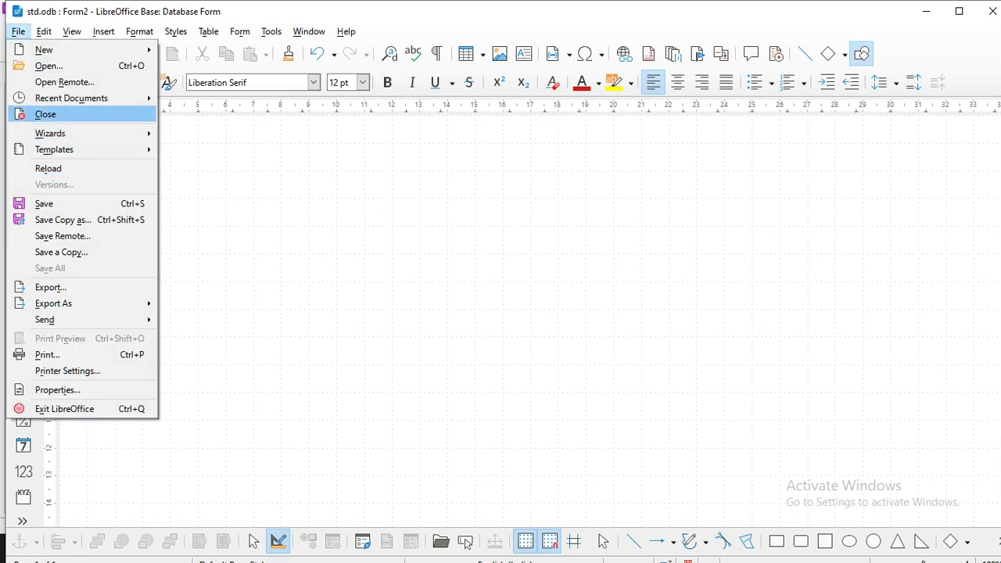
pyautogui.click(46, 115)
pyautogui.click(538, 320)
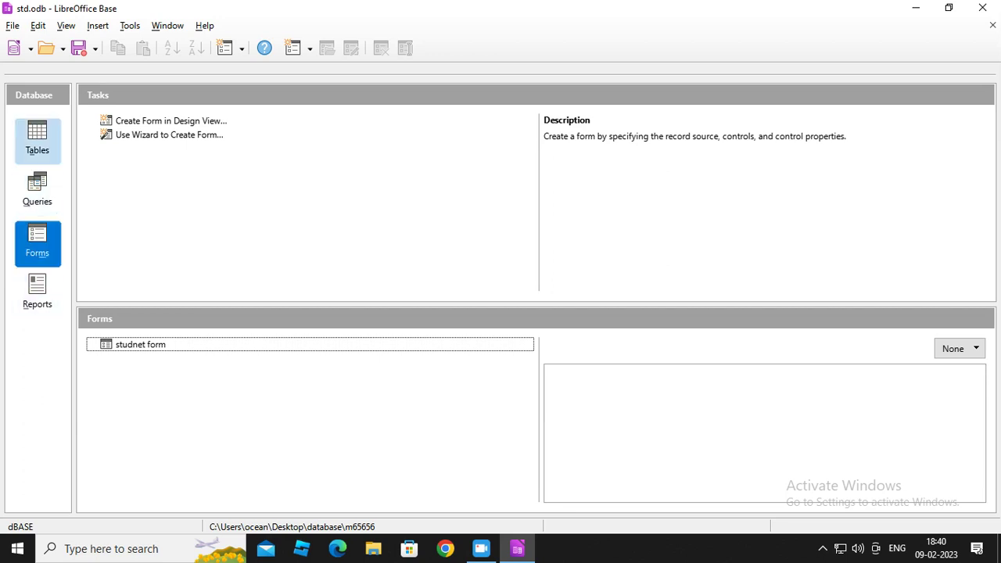
# Open the saved studnet form to review its labels and text boxes, and close it again
pyautogui.click(37, 141)
pyautogui.click(37, 240)
pyautogui.doubleClick(130, 344)
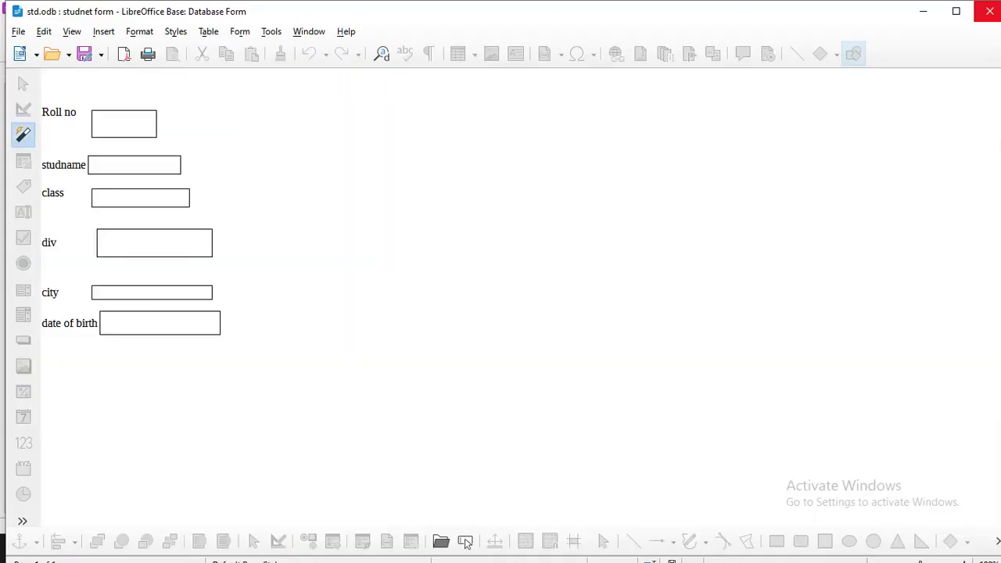
pyautogui.click(989, 11)
# Open the student table to check its stored records and close it
pyautogui.click(37, 141)
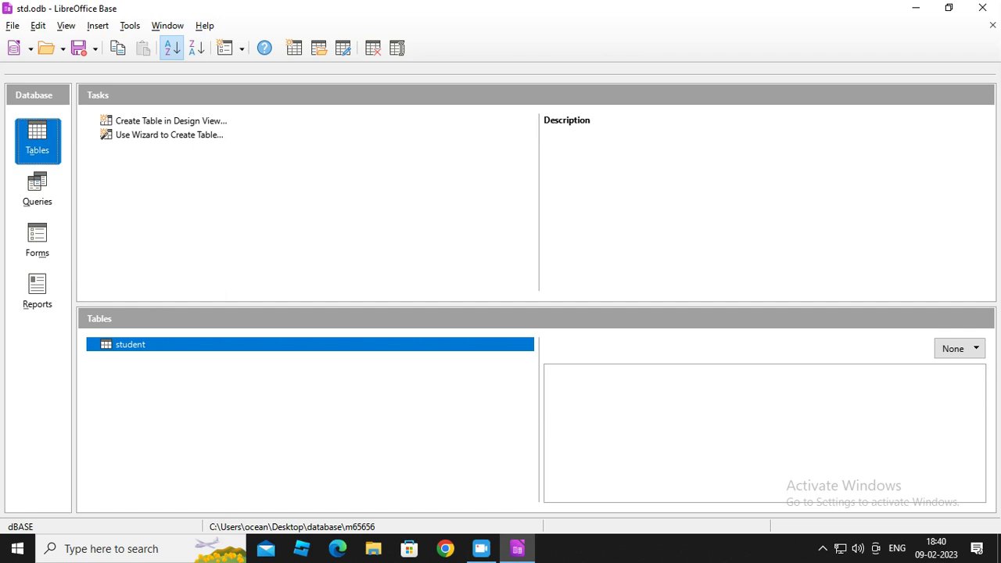
pyautogui.doubleClick(138, 344)
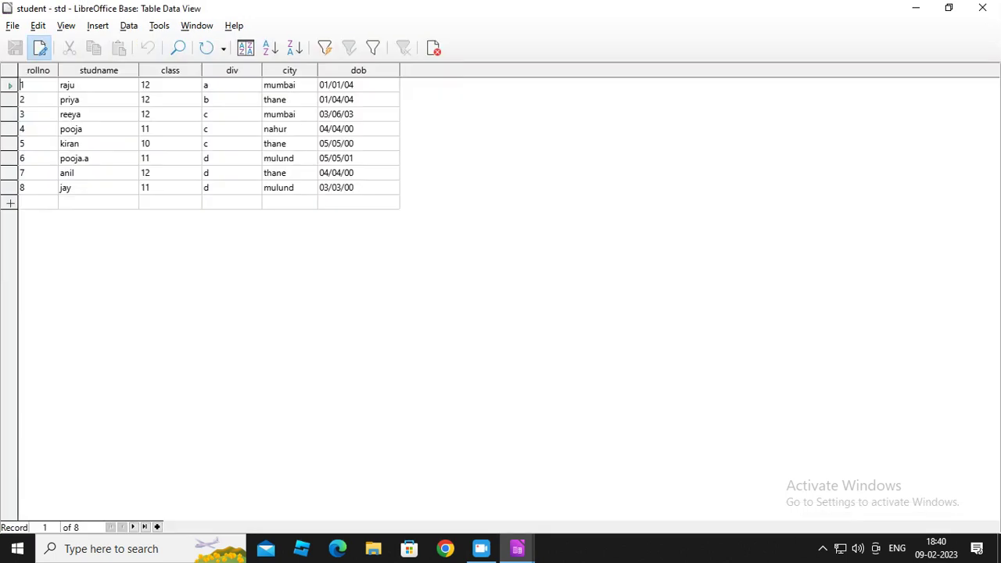
pyautogui.click(982, 8)
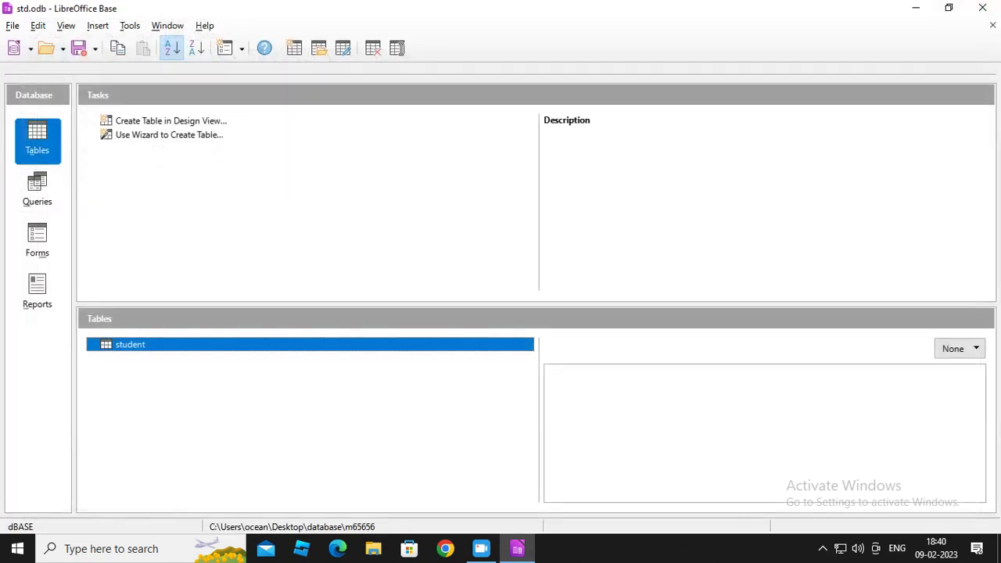
# Open a blank table in design view and close it without defining any fields
pyautogui.click(170, 120)
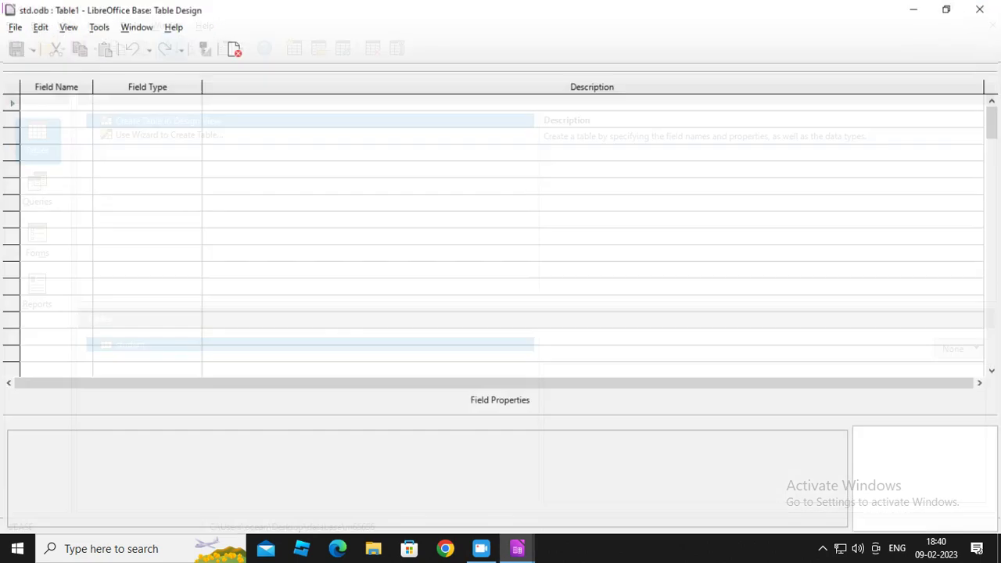
pyautogui.click(982, 8)
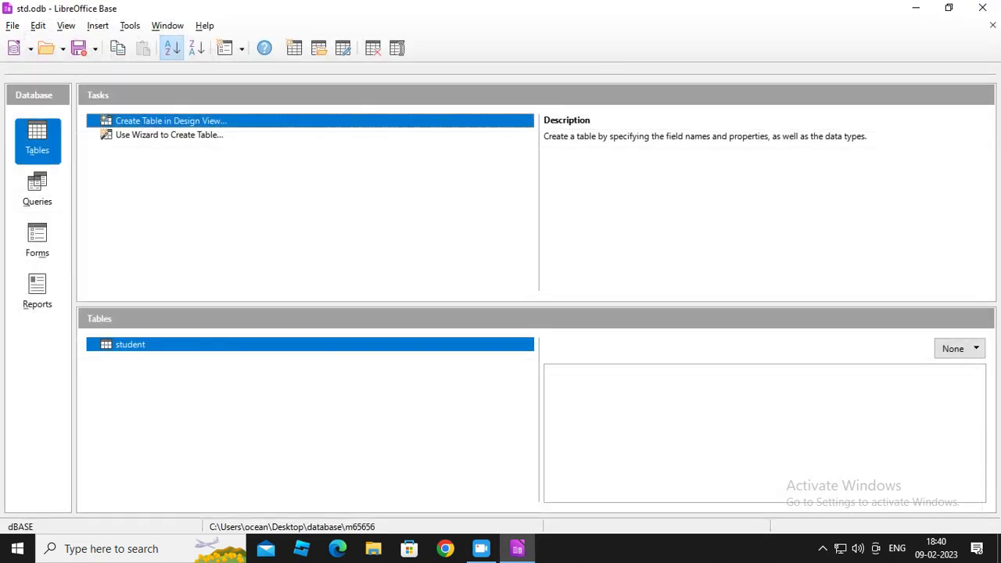
# Switch to Notepad with a new empty document
pyautogui.click(17, 548)
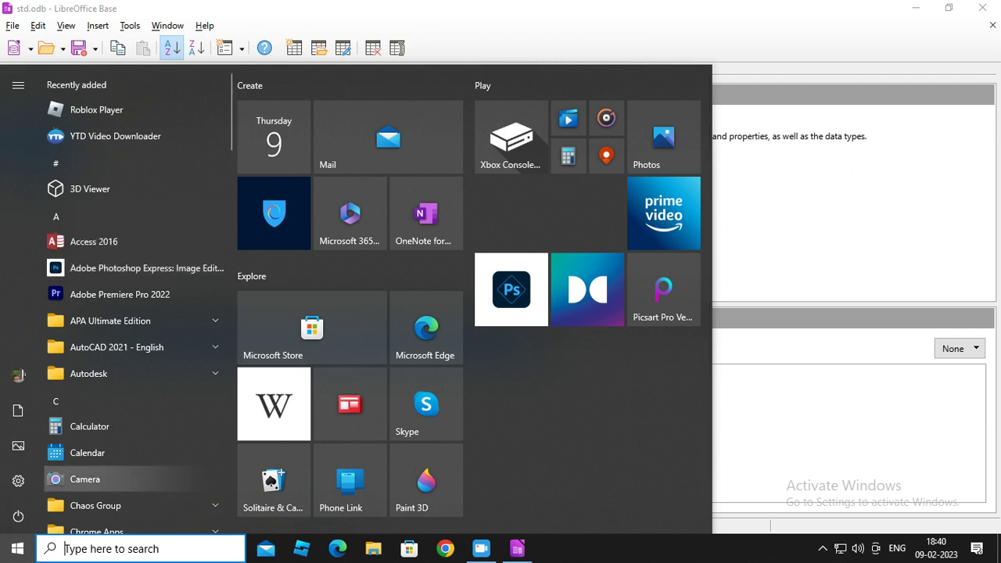
pyautogui.write('notepad')
pyautogui.press('Escape')
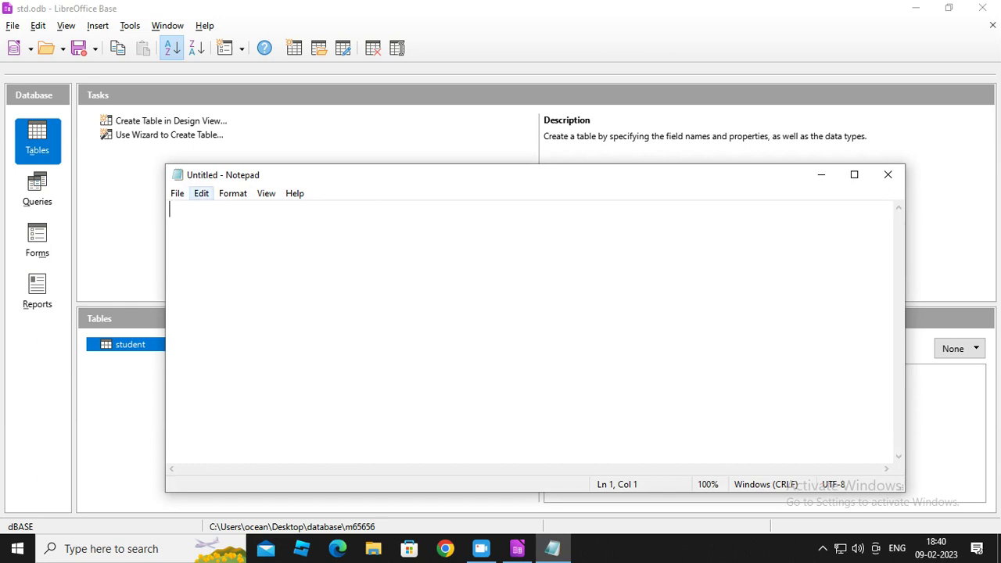
# Set the Notepad font size to 26, keeping the DejaVu Sans Mono font in Book style
pyautogui.click(201, 194)
pyautogui.moveTo(232, 193)
pyautogui.click(251, 226)
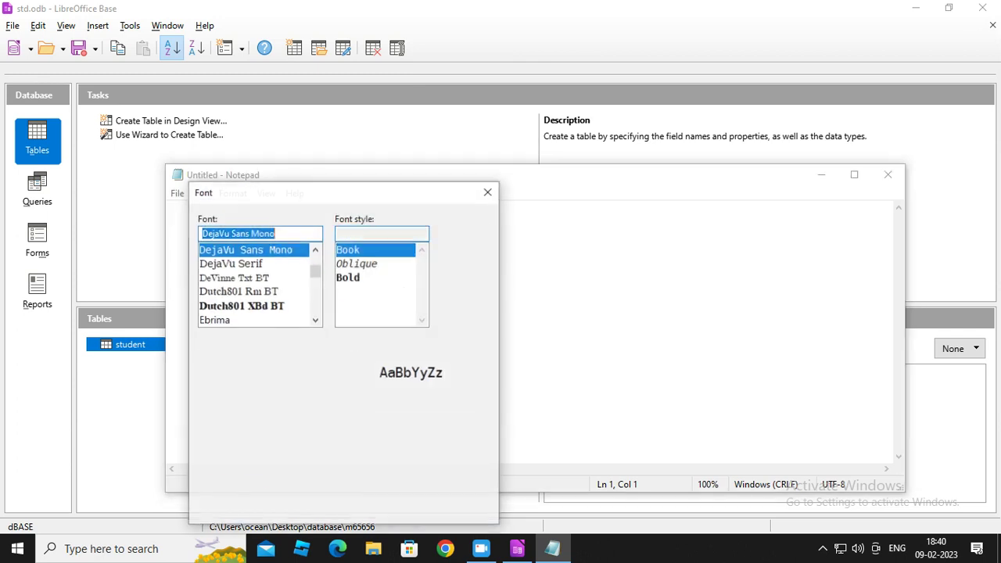
pyautogui.click(458, 313)
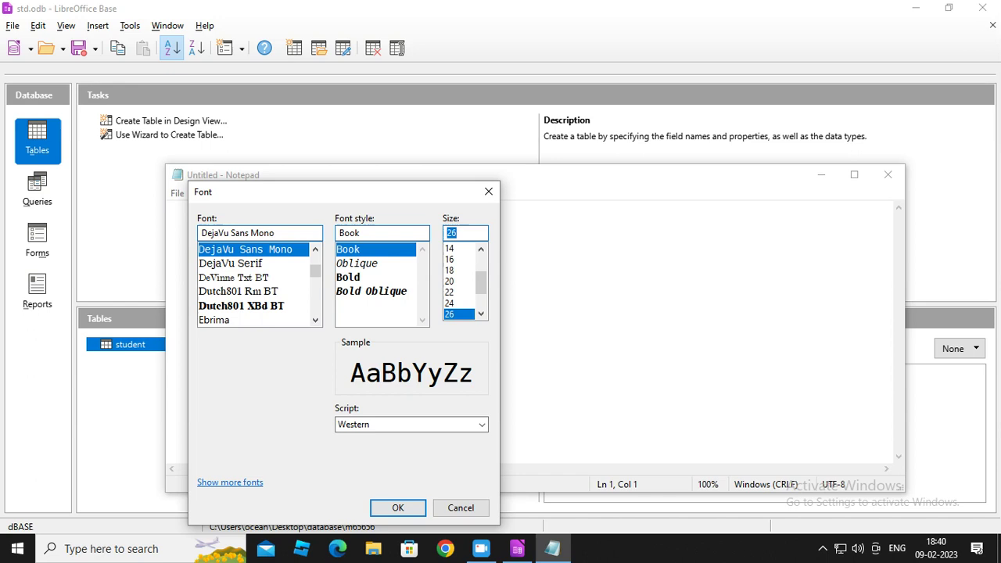
pyautogui.click(398, 508)
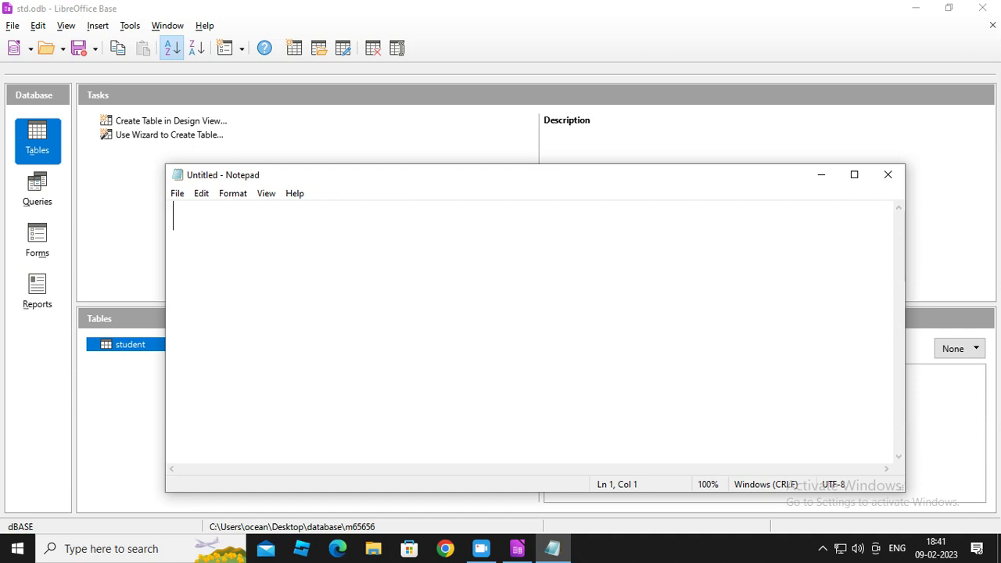
# Write the first instruction line "Double click on Libreoffice ---->" in the empty Notepad document
pyautogui.write('Dou')
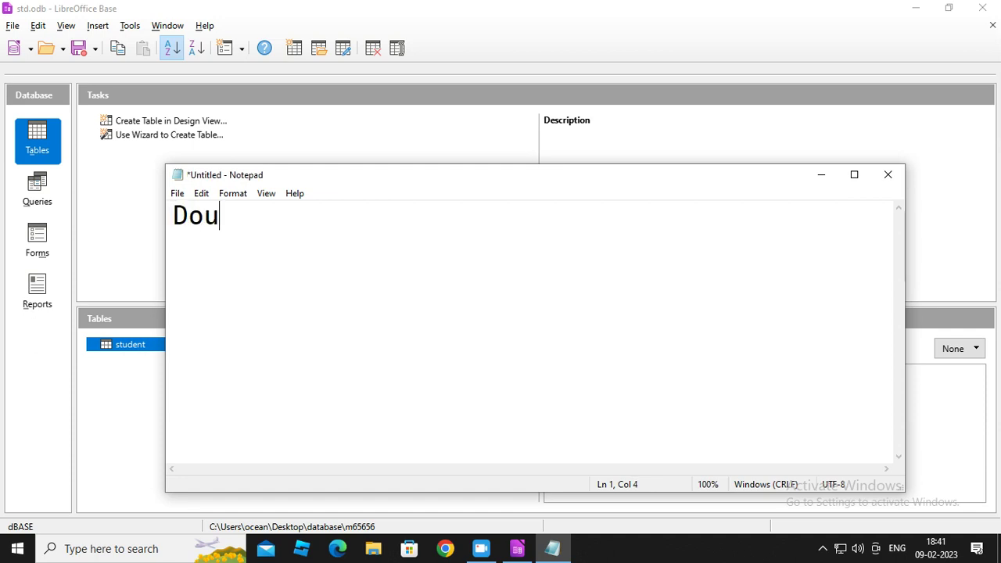
pyautogui.write('ble ')
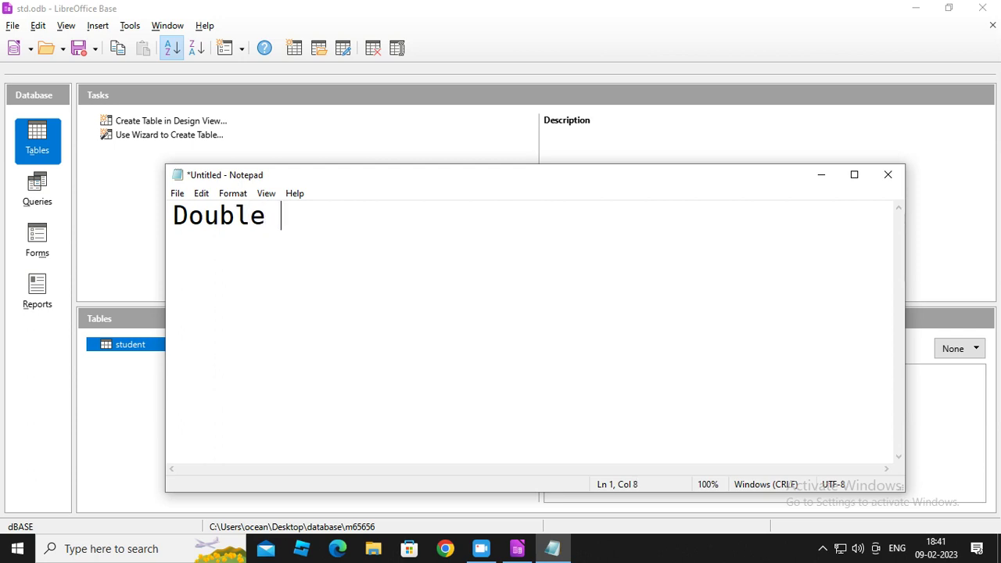
pyautogui.write('click ')
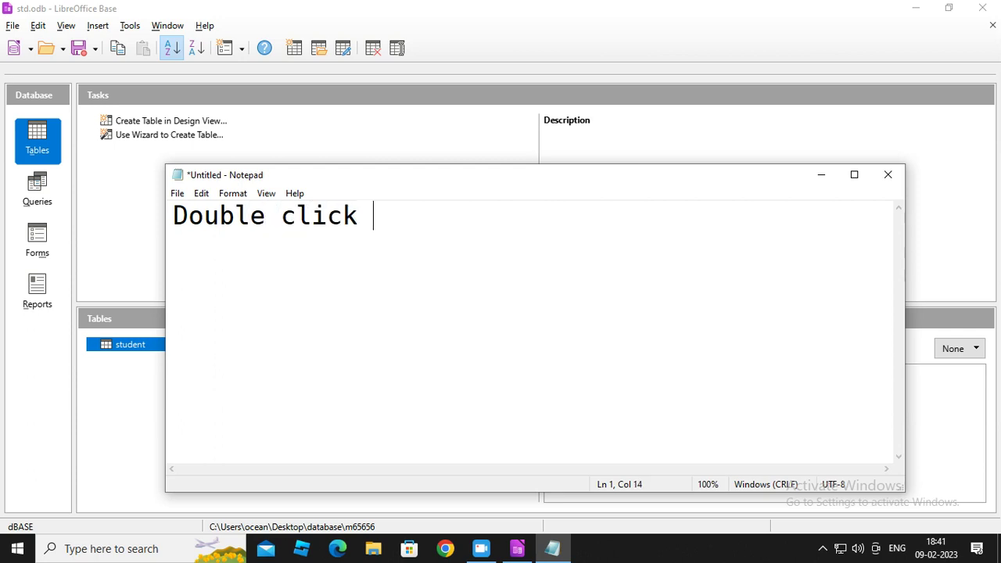
pyautogui.write('on L')
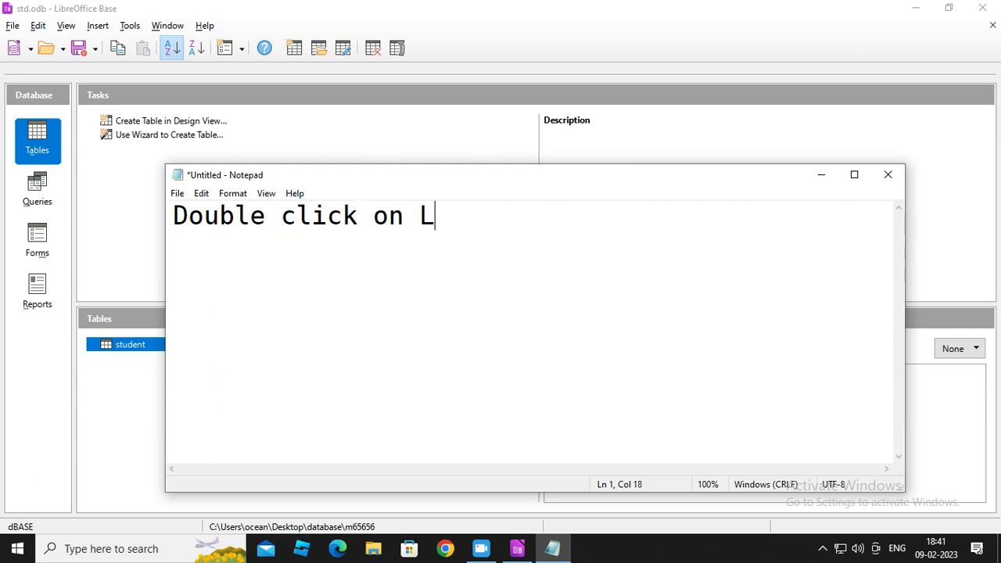
pyautogui.write('ibreoffice')
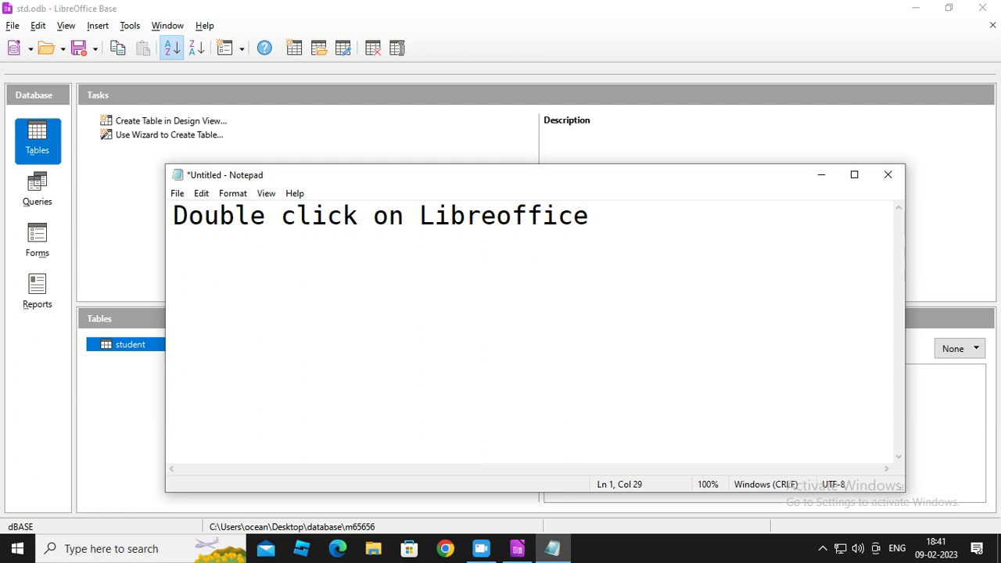
pyautogui.write(' ---->')
# Insert two lines above the instruction and add the heading "Solution" on the first line
pyautogui.press('Left')
pyautogui.press('Left')
pyautogui.press('Left')
pyautogui.press('Left')
pyautogui.press('Left')
pyautogui.press('Left')
pyautogui.press('Left')
pyautogui.press('Left')
pyautogui.press('Left')
pyautogui.press('Left')
pyautogui.press('Left')
pyautogui.press('Left')
pyautogui.press('Left')
pyautogui.press('Left')
pyautogui.press('Left')
pyautogui.press('Left')
pyautogui.press('Left')
pyautogui.press('Left')
pyautogui.press('Left')
pyautogui.press('Left')
pyautogui.press('Return')
pyautogui.press('Return')
pyautogui.press('Up')
pyautogui.press('Up')
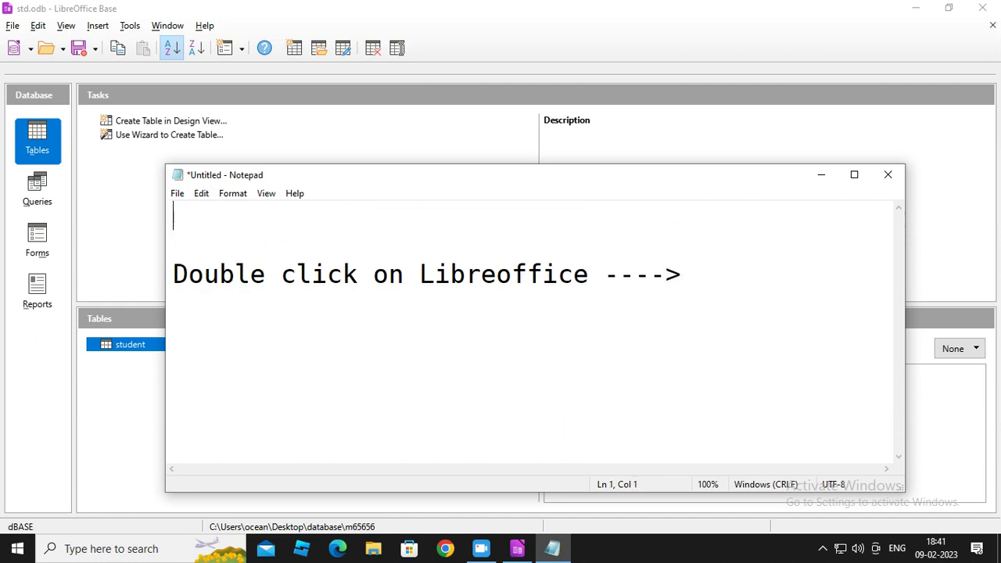
pyautogui.write('Sol')
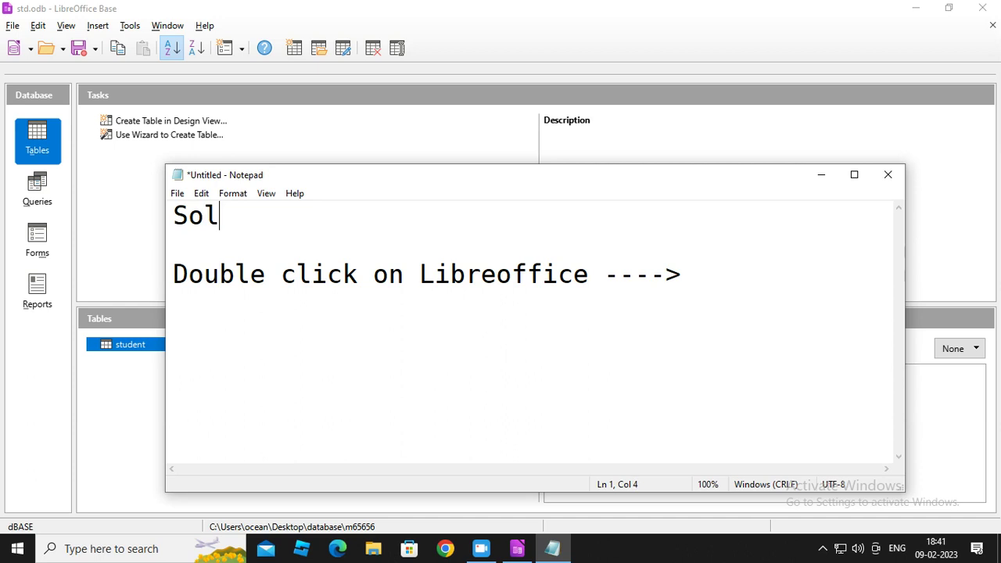
pyautogui.write('ution')
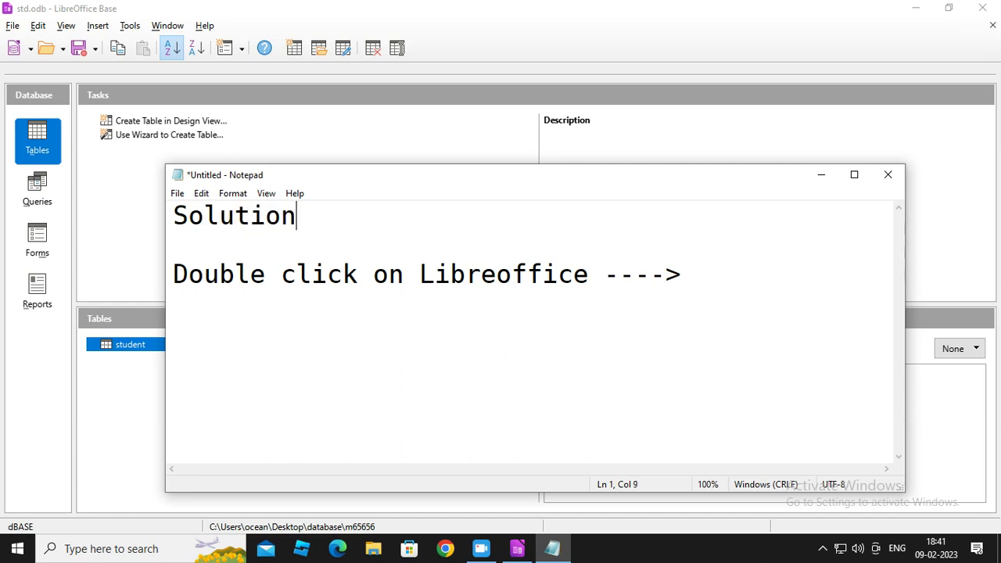